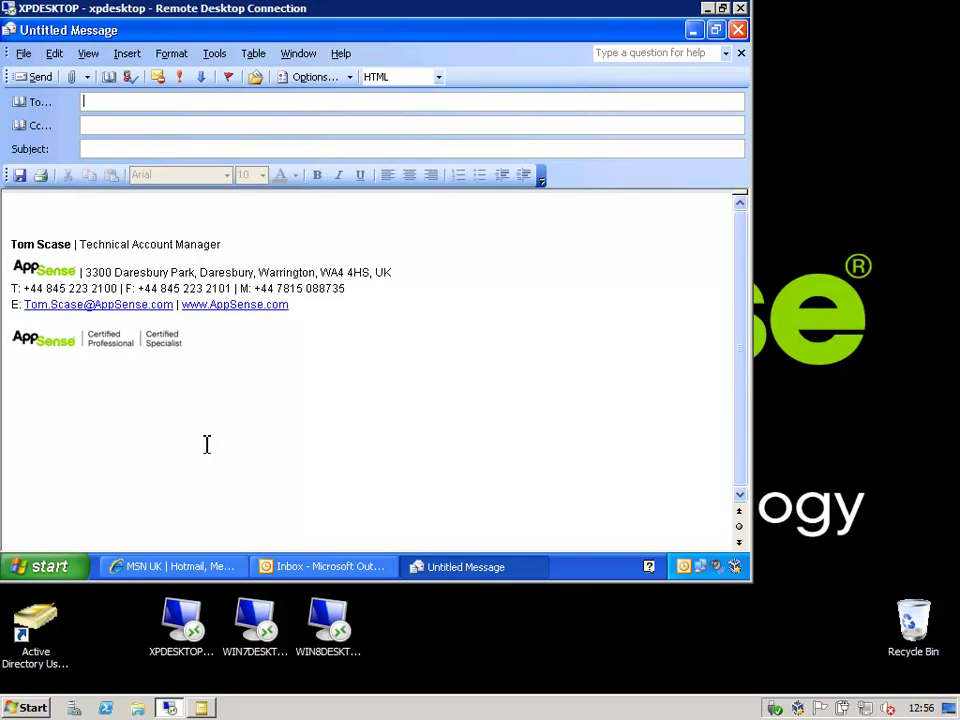
Check the recipient auto-complete suggestions for two colleagues in the new message, and discard the message without saving.
type("ma")
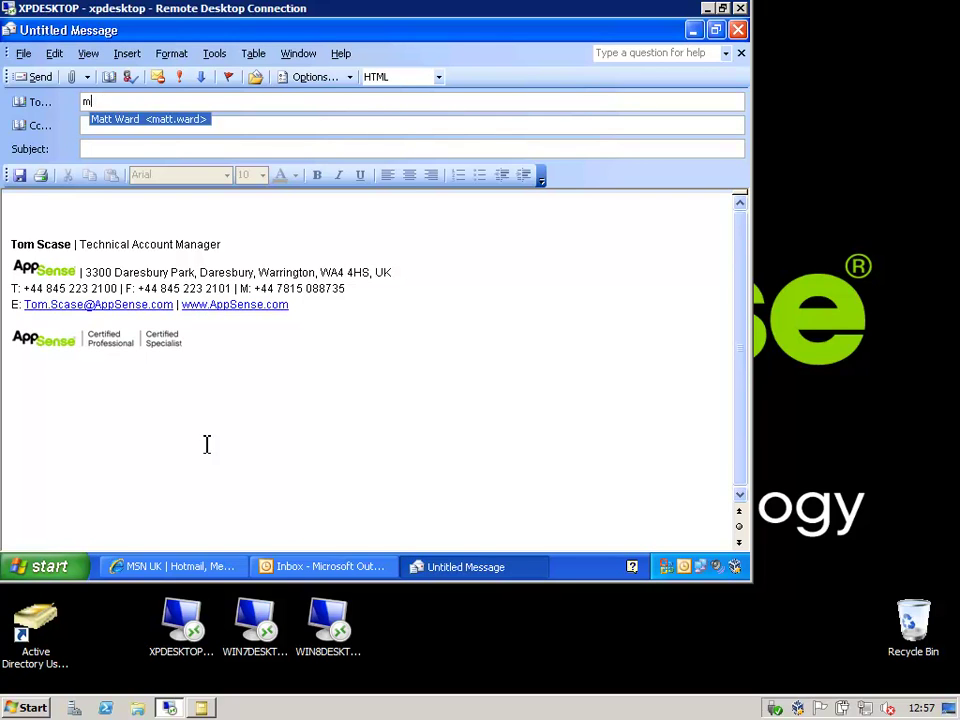
key("BackSpace")
key("BackSpace")
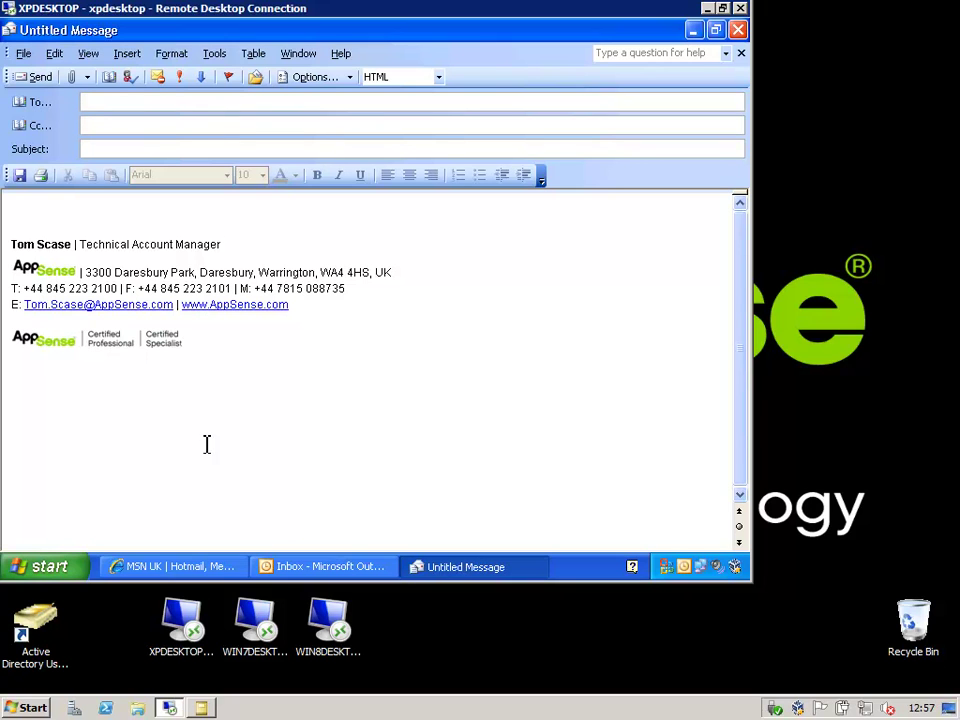
type("emm")
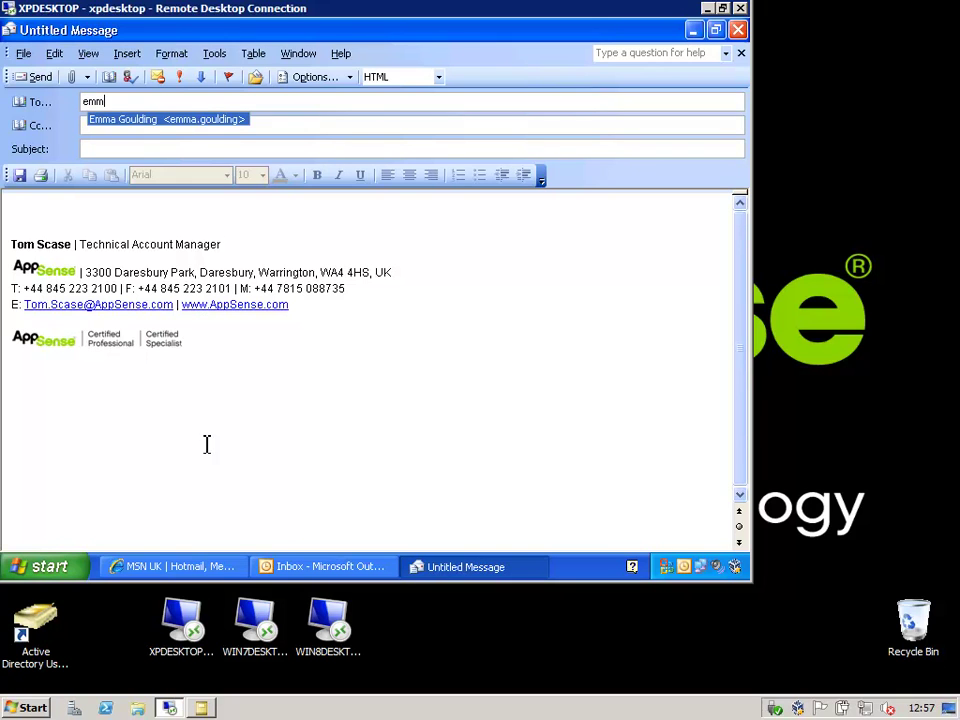
left_click(739, 29)
left_click(376, 348)
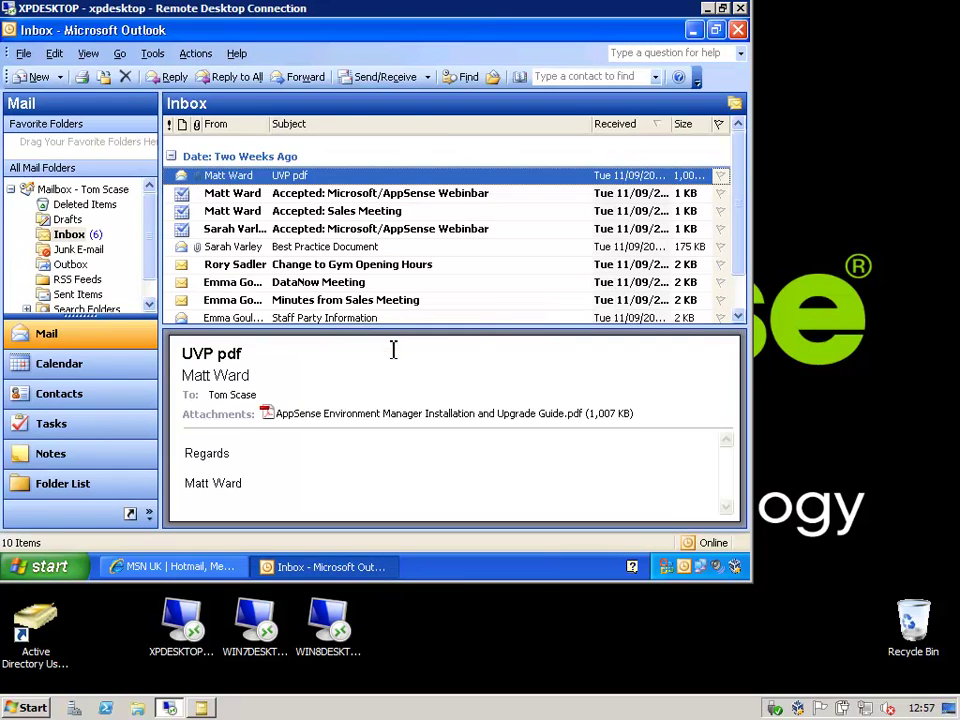
Show both colleagues' shared calendars beside the own calendar in Outlook, and close Outlook.
left_click(70, 364)
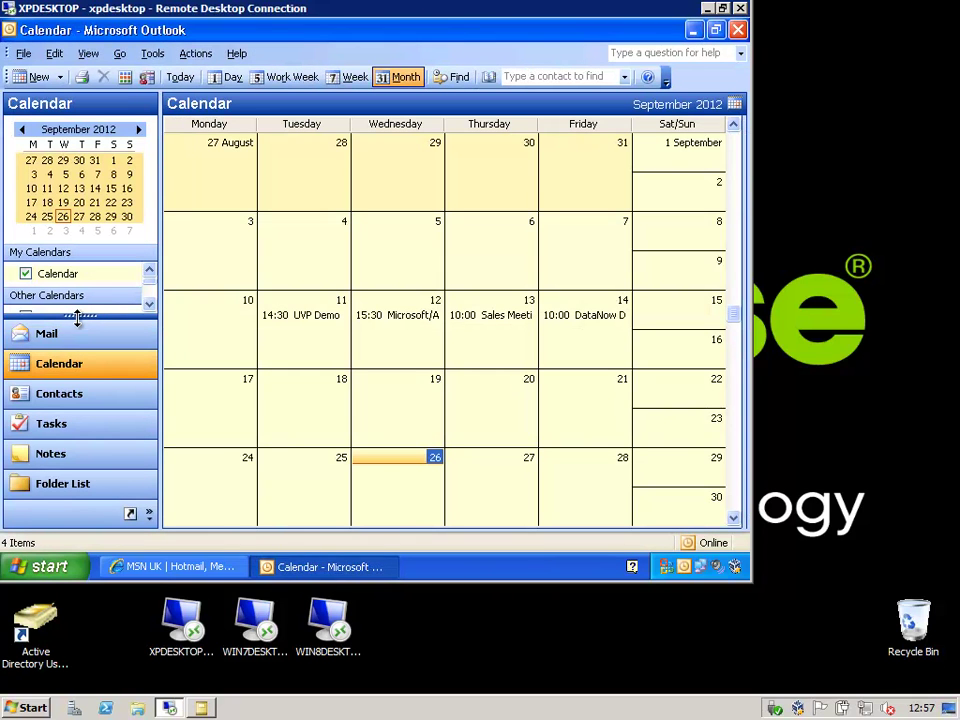
left_click_drag(77, 317, 77, 390)
left_click(26, 316)
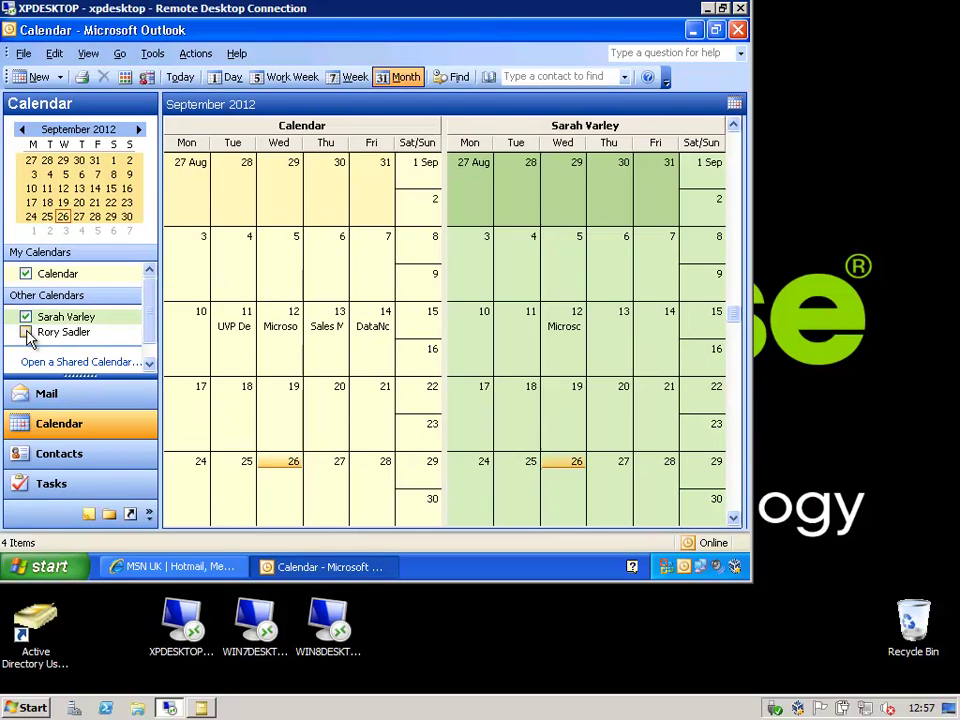
left_click(26, 332)
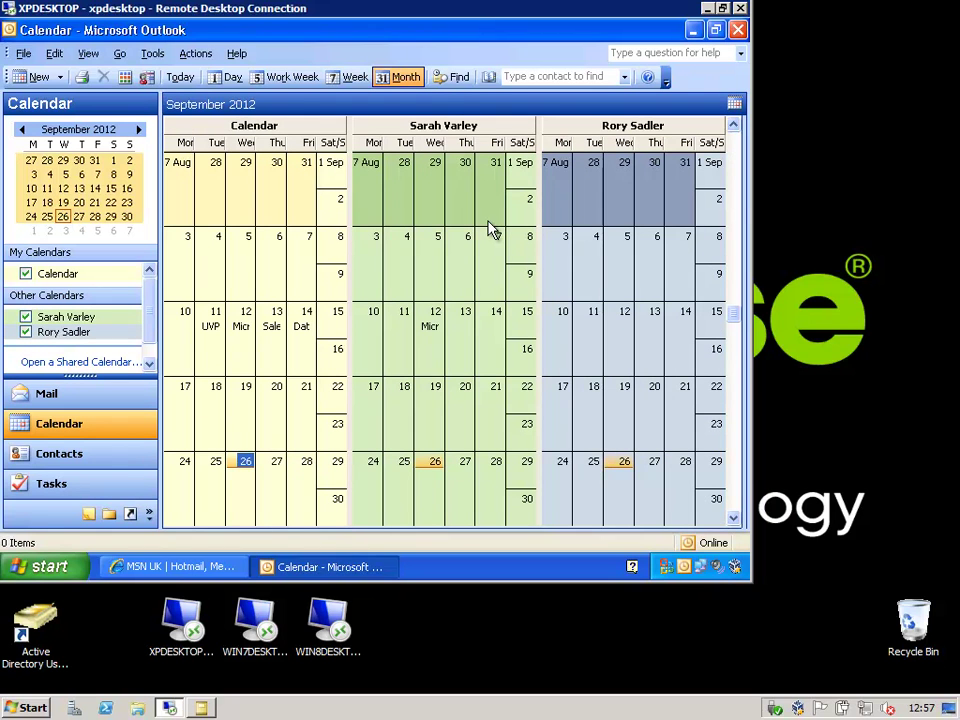
left_click(738, 29)
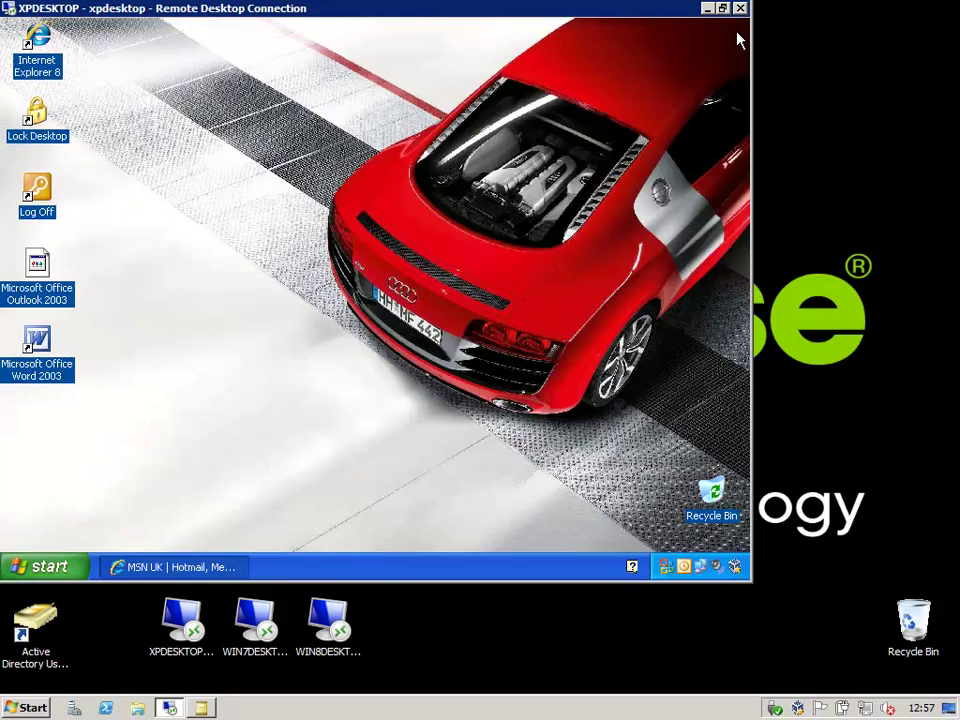
Switch to Internet Explorer and check the home page configured in its Internet Options.
left_click(165, 567)
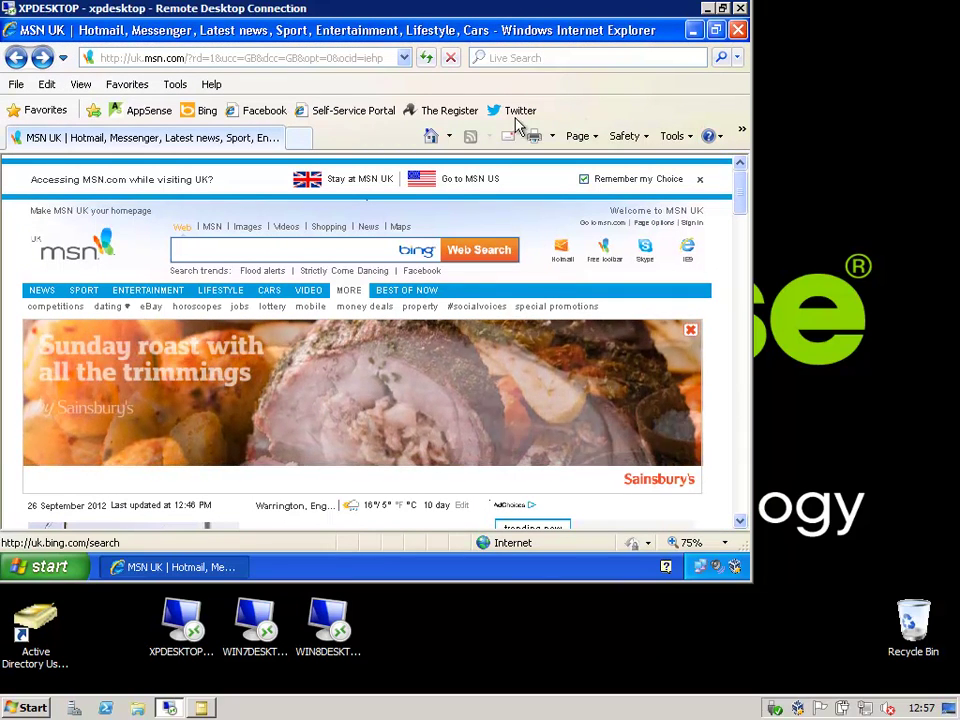
left_click(175, 85)
left_click(222, 417)
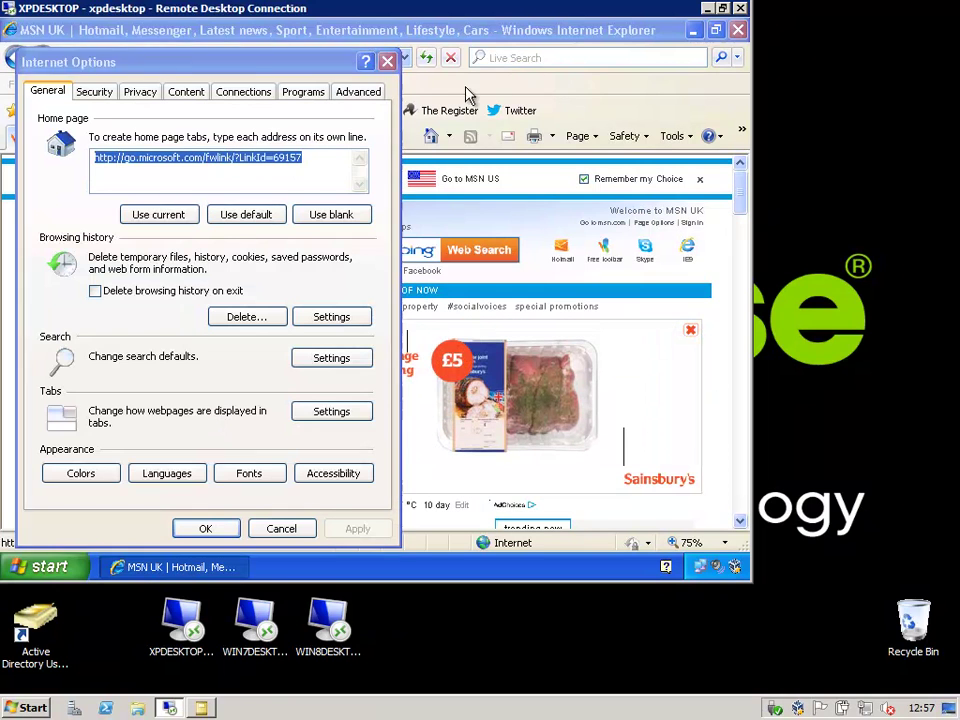
left_click(387, 62)
left_click(150, 113)
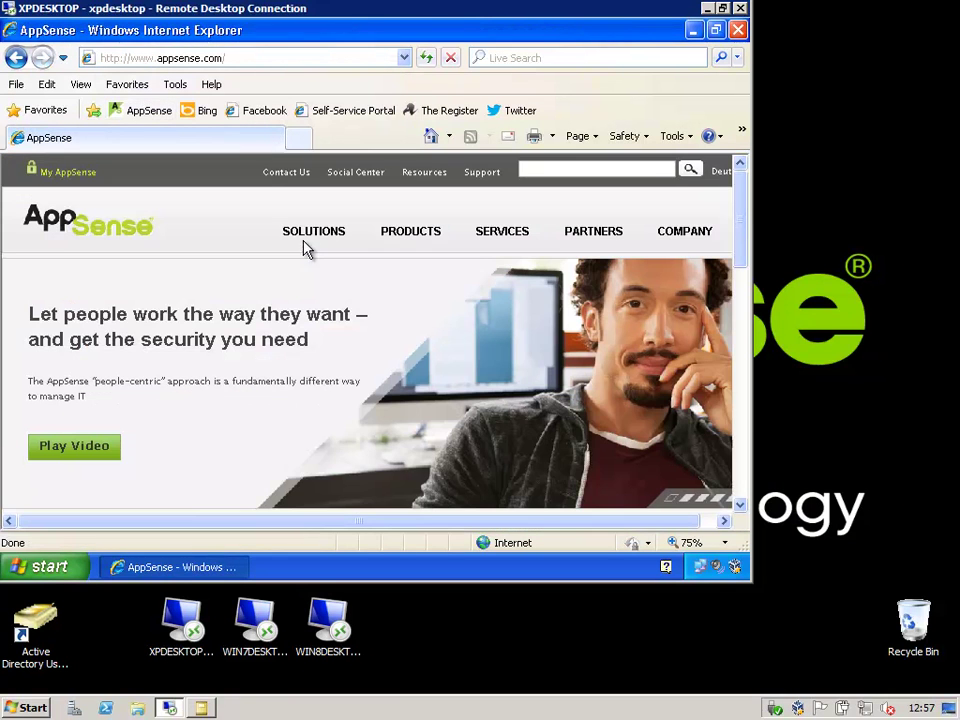
left_click(175, 84)
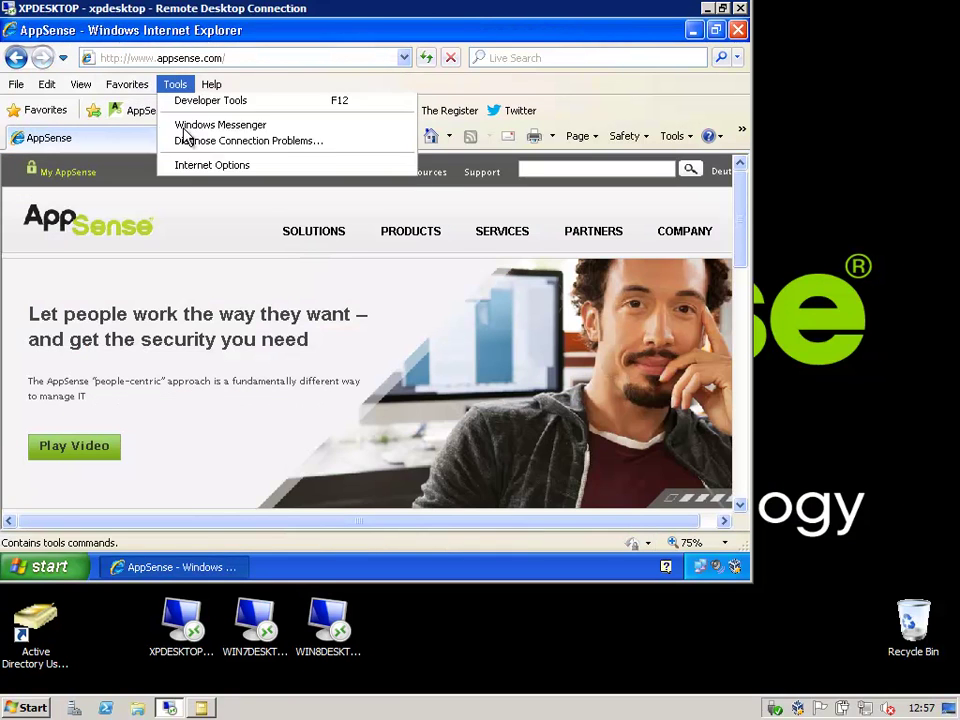
left_click(215, 417)
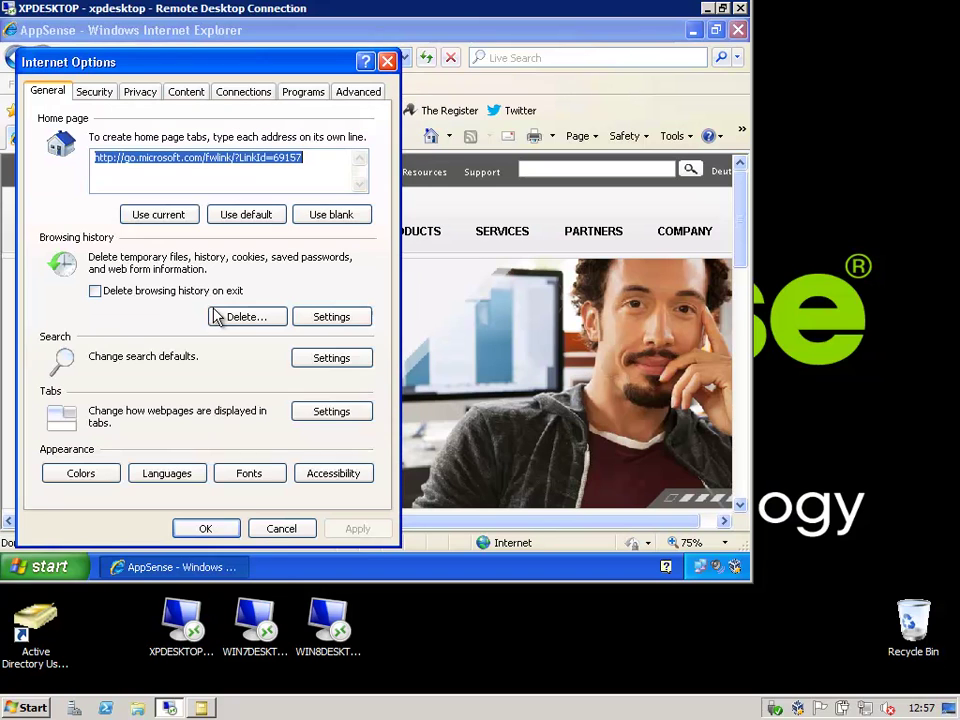
left_click(167, 214)
left_click(358, 528)
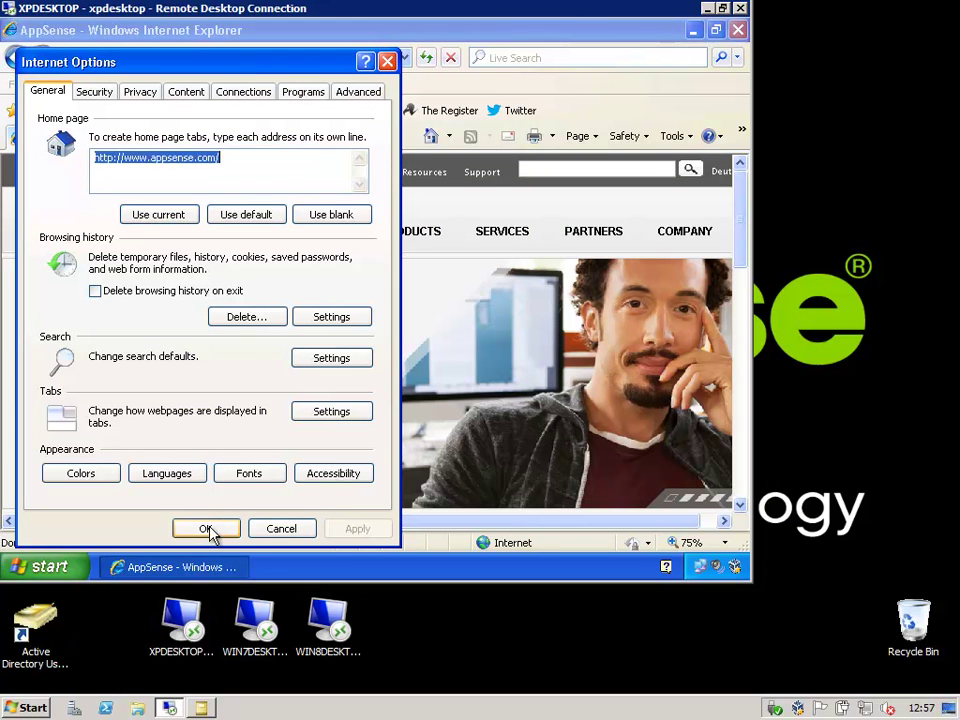
left_click(205, 528)
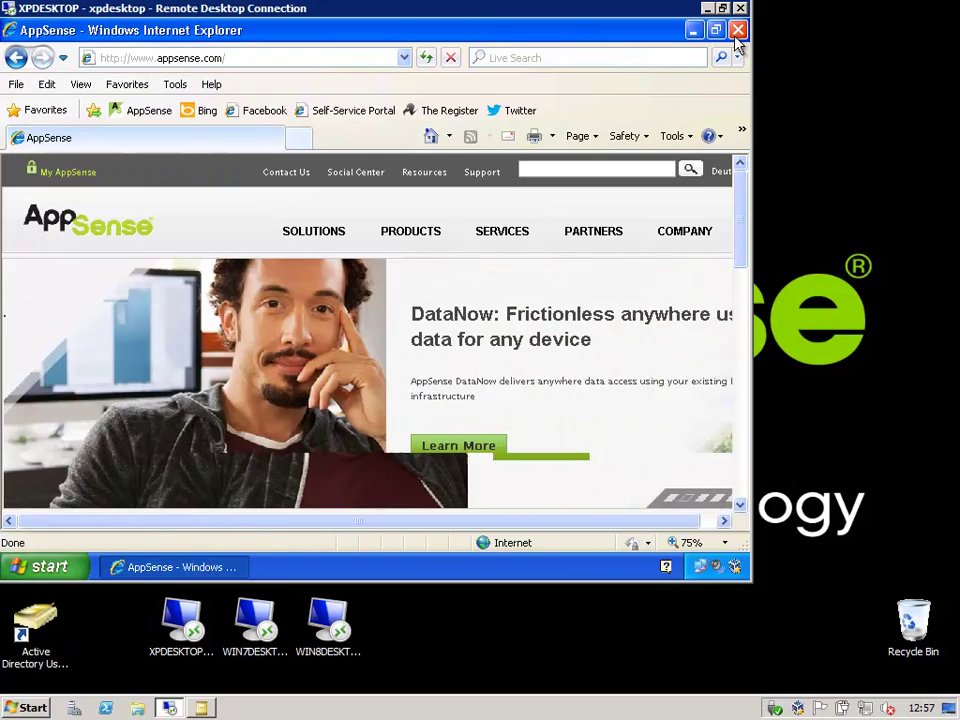
left_click(738, 29)
Start Microsoft Word 2003 and open the custom dictionary CUSTOM.DIC for modification from the spelling options.
double_click(40, 345)
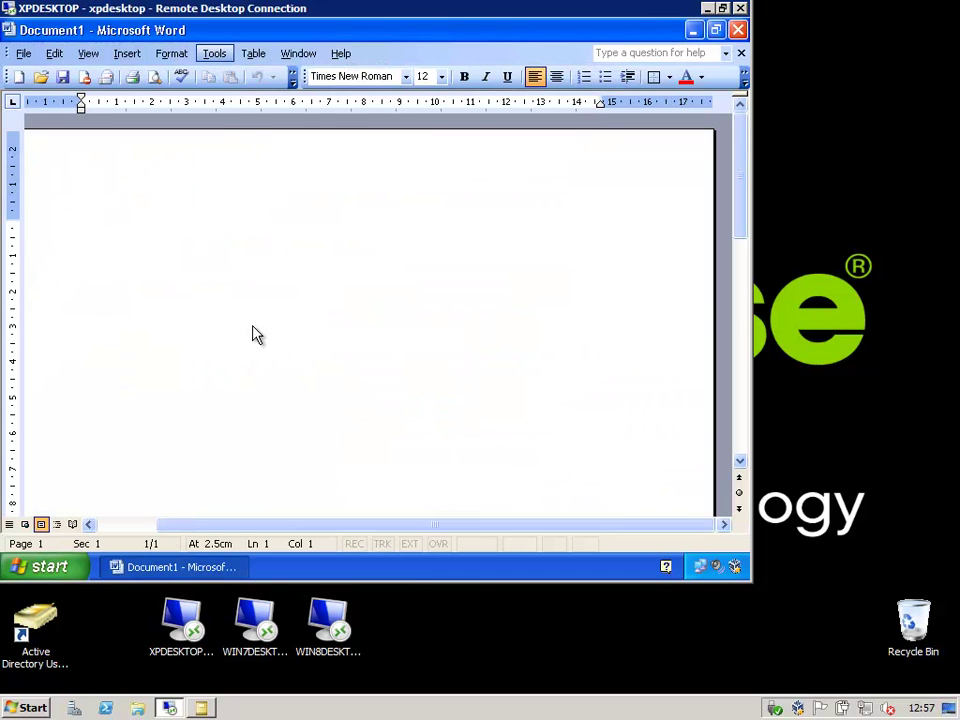
key("alt+t")
left_click(257, 231)
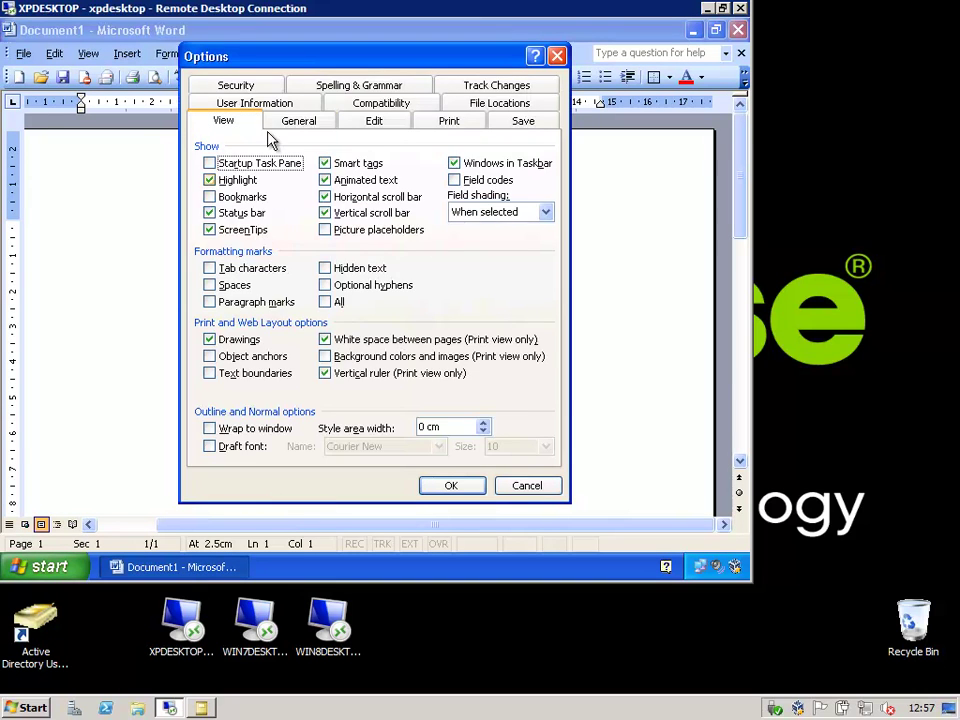
left_click(347, 88)
left_click(292, 284)
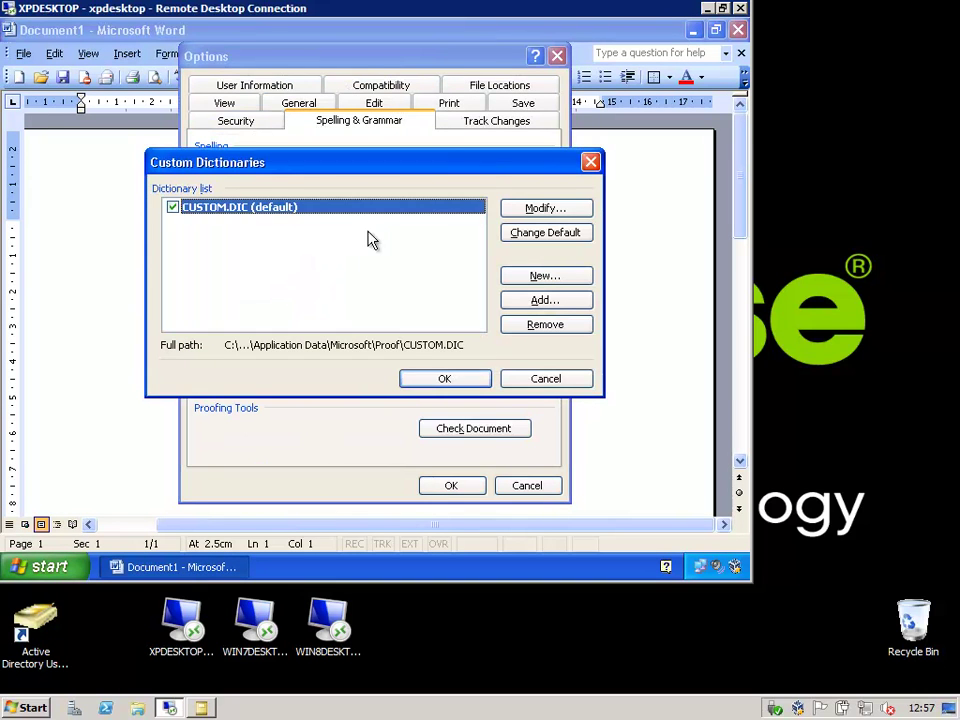
left_click(546, 210)
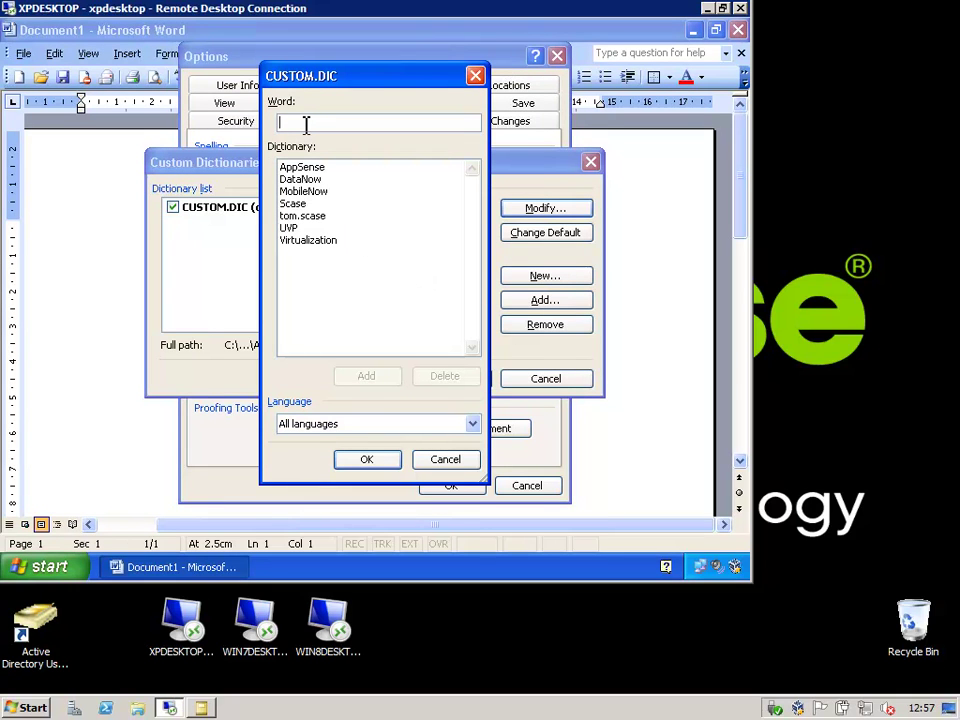
Add the entry 12:5 to the CUSTOM.DIC dictionary, accept the option dialogs, and close Word.
type("12:5")
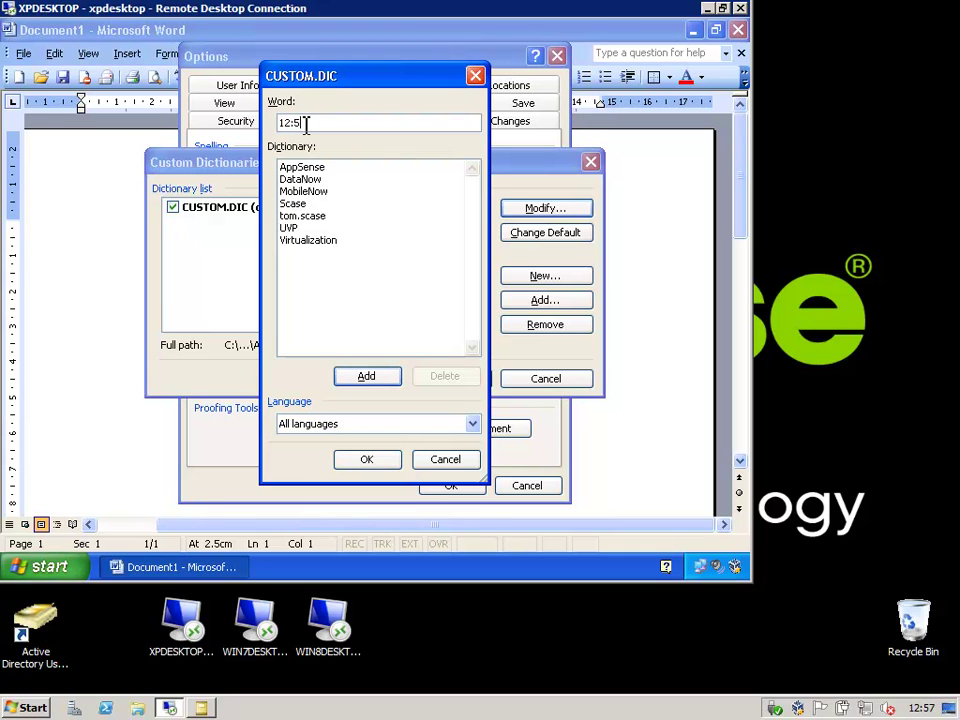
left_click(370, 380)
left_click(378, 463)
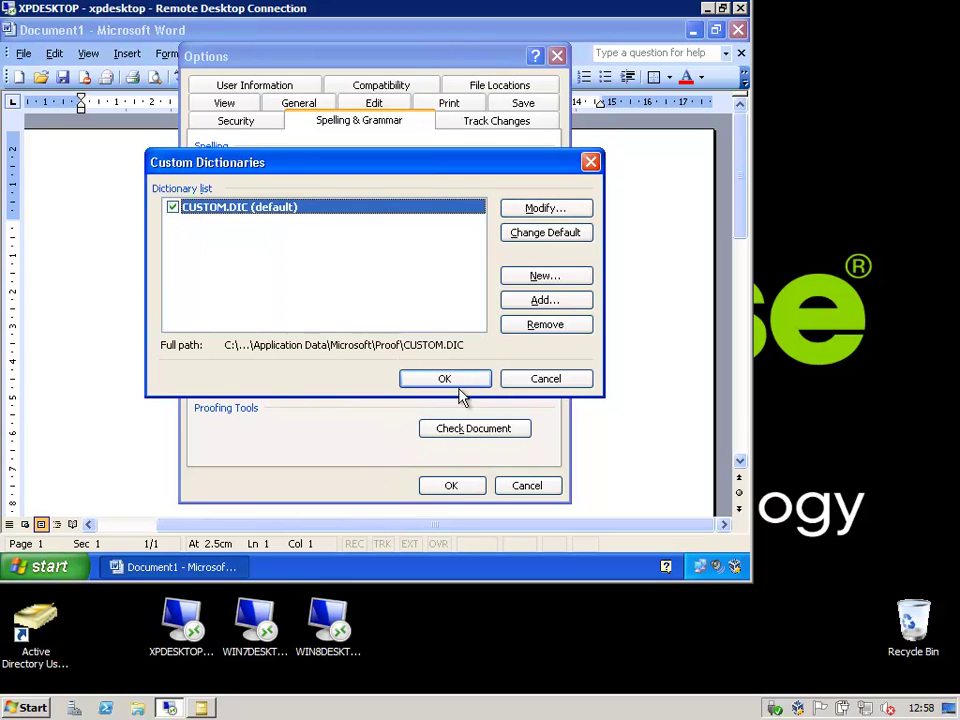
left_click(455, 380)
left_click(452, 486)
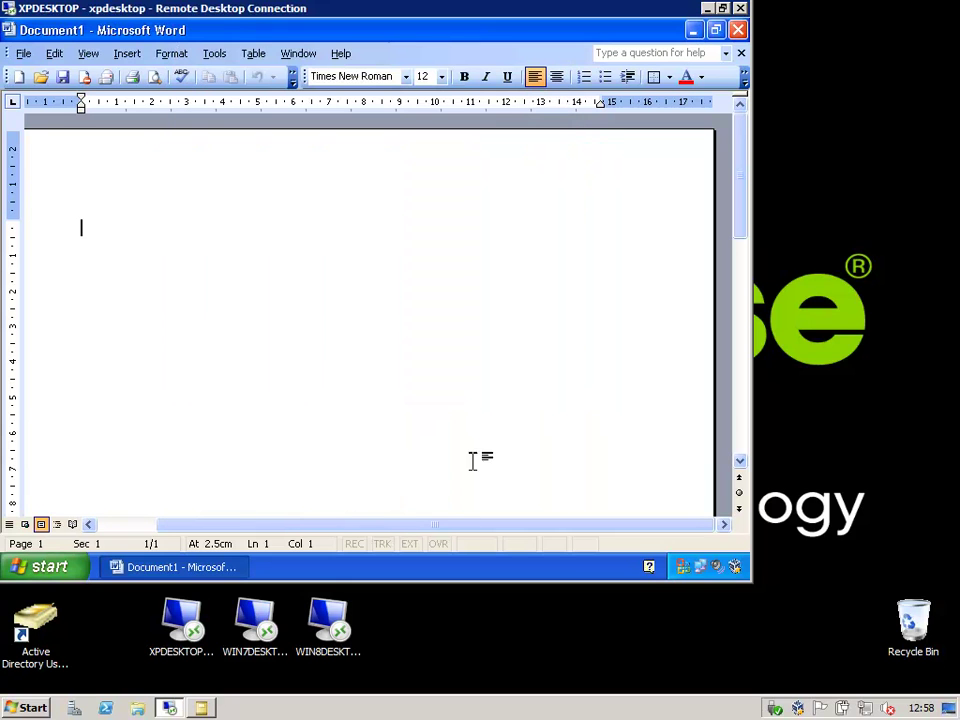
left_click(738, 31)
left_click(738, 30)
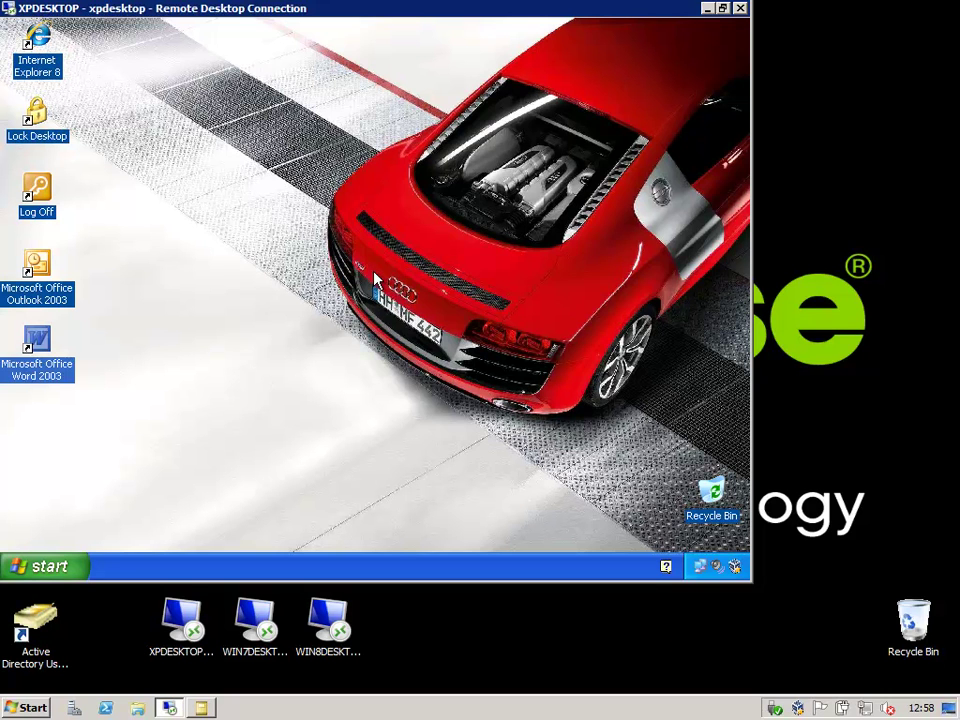
Set the location to Bermuda in the Control Panel's Regional and Language Options and apply it.
left_click(45, 566)
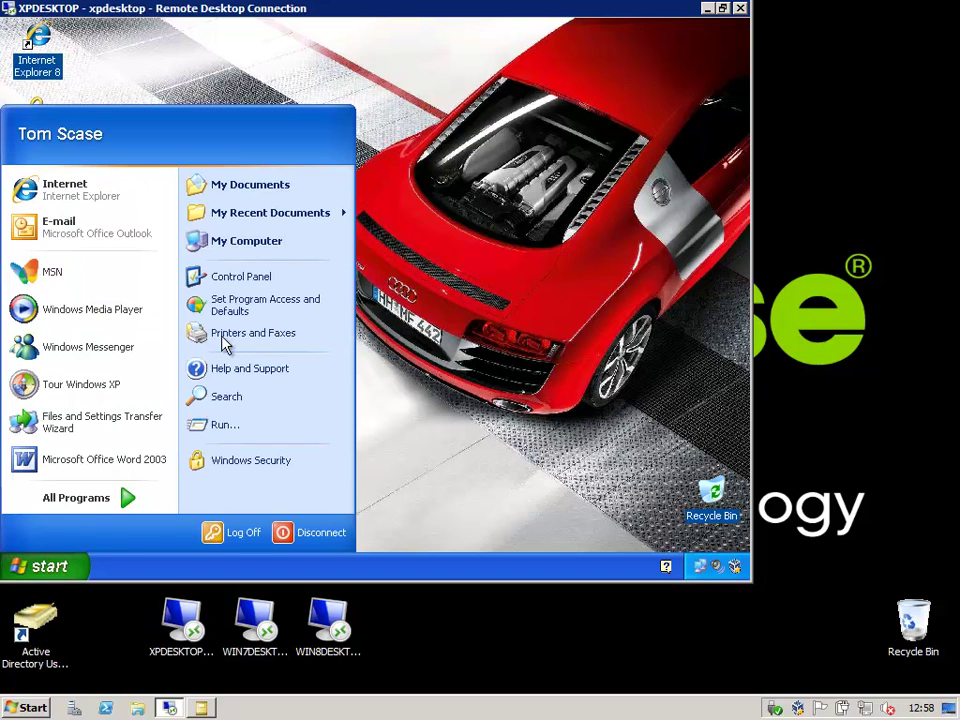
left_click(272, 280)
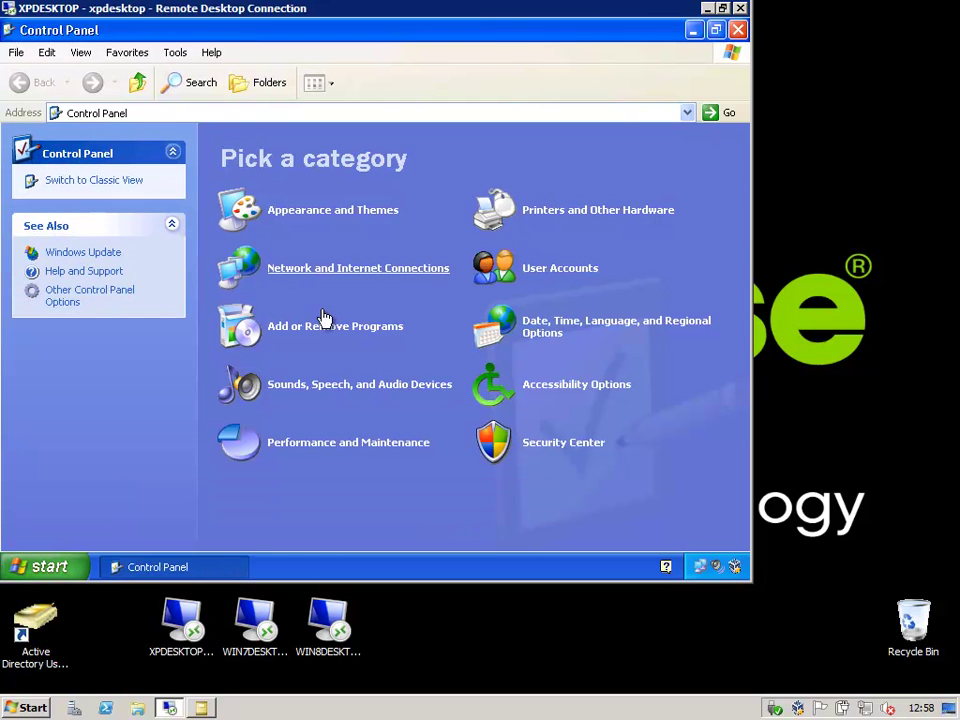
left_click(540, 330)
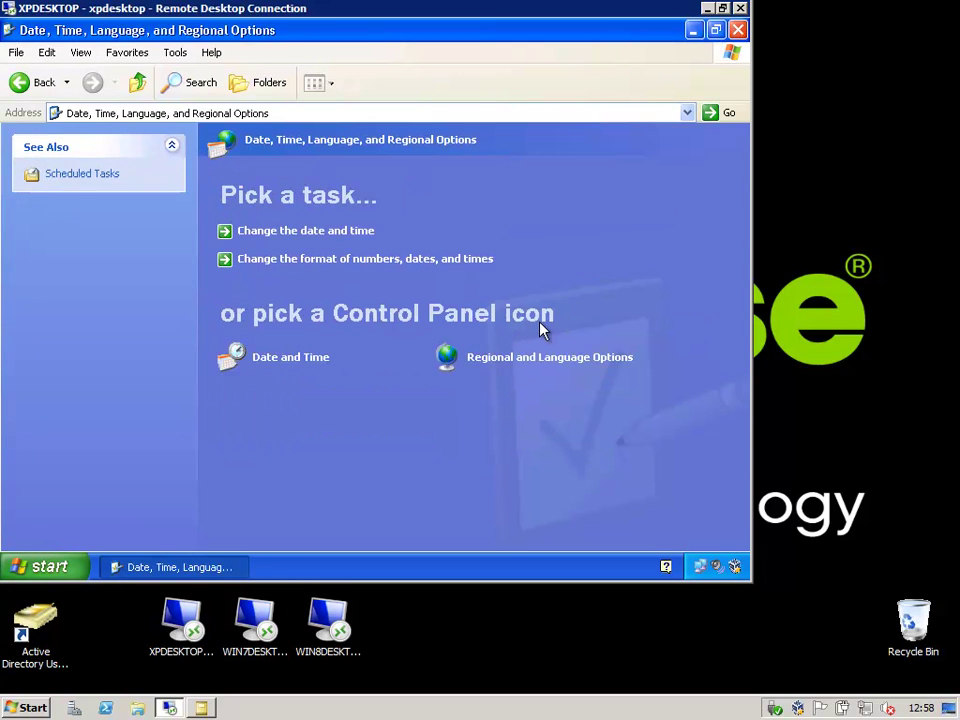
left_click(537, 365)
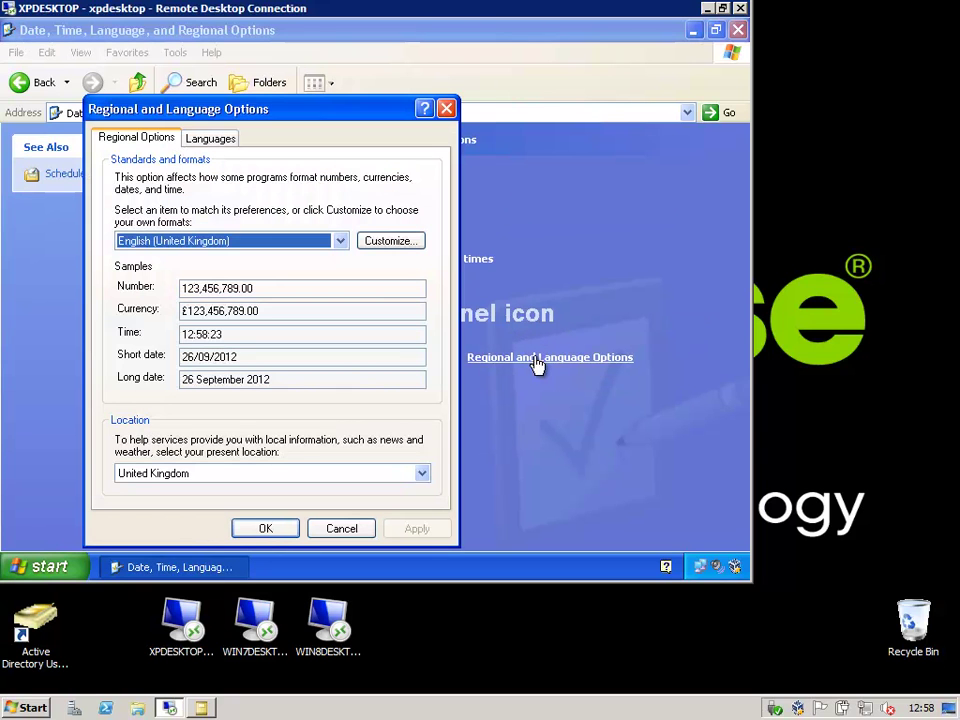
left_click(279, 474)
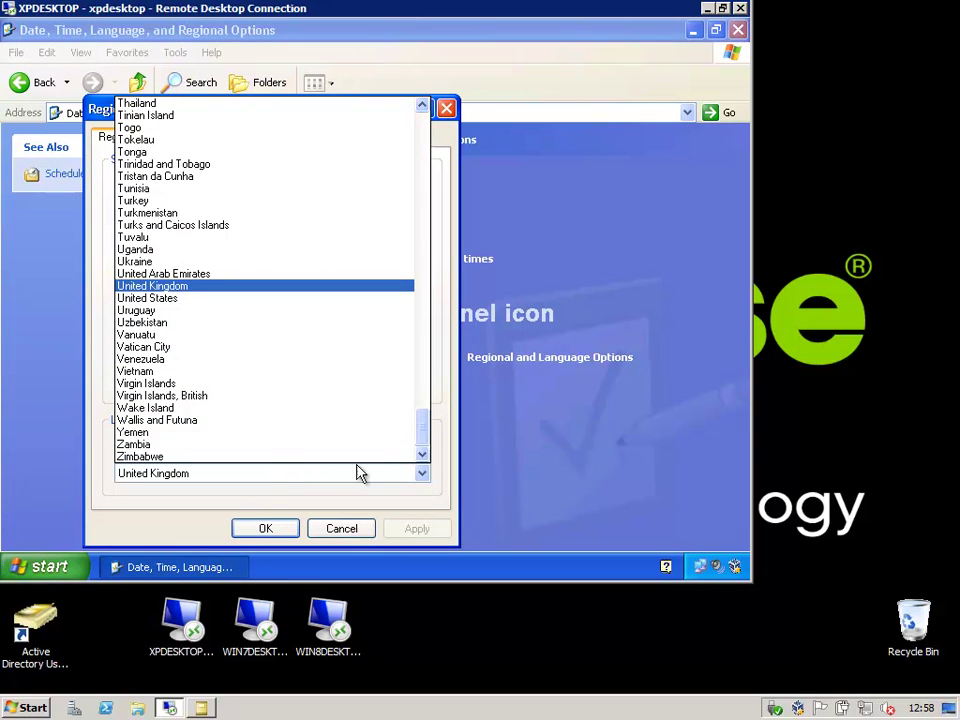
left_click_drag(422, 425, 422, 122)
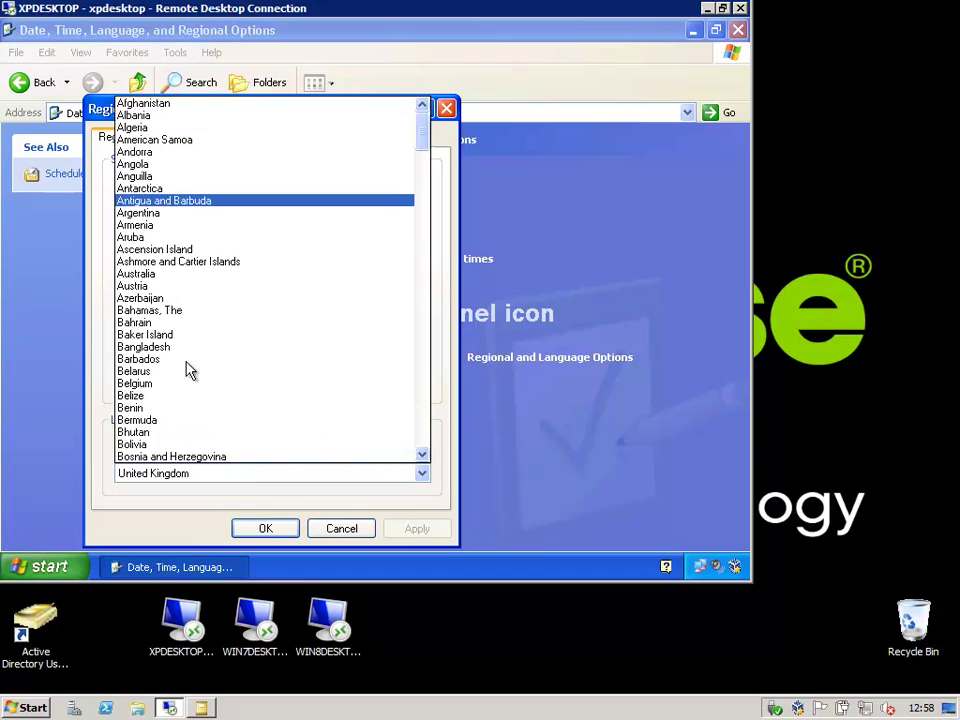
left_click(284, 421)
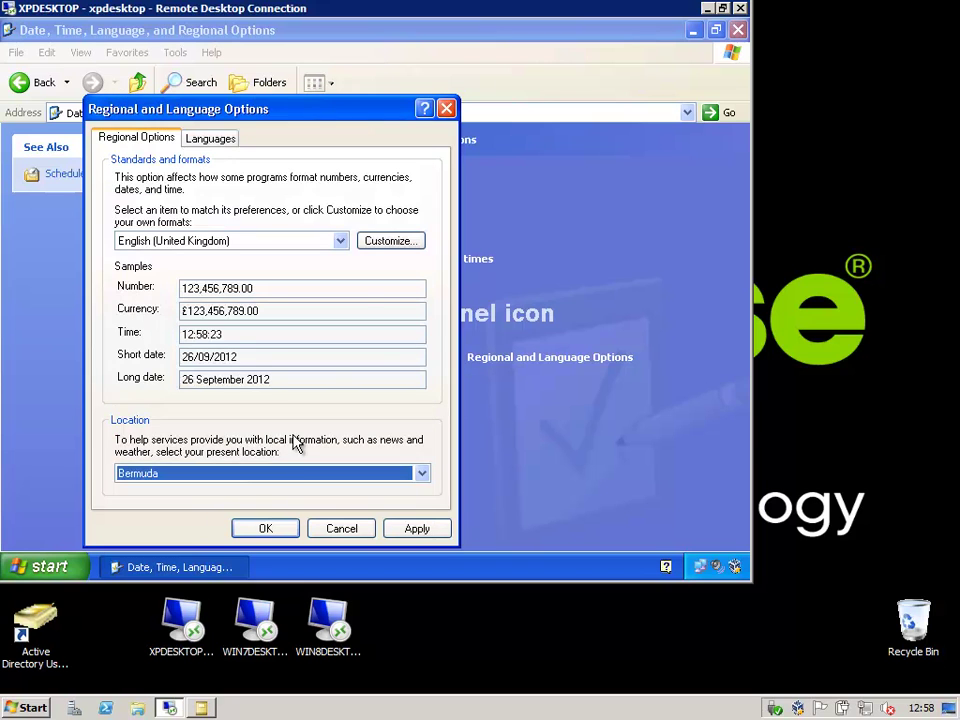
left_click(416, 528)
left_click(272, 532)
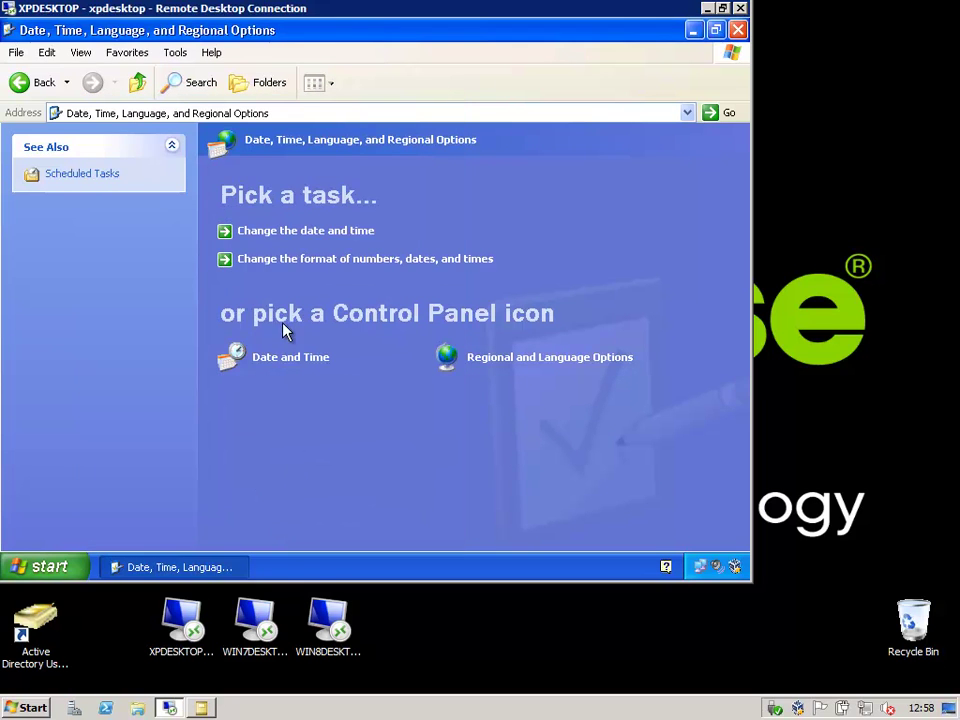
Enable StickyKeys and ToggleKeys in the Control Panel's Accessibility Options and apply the change.
left_click(138, 83)
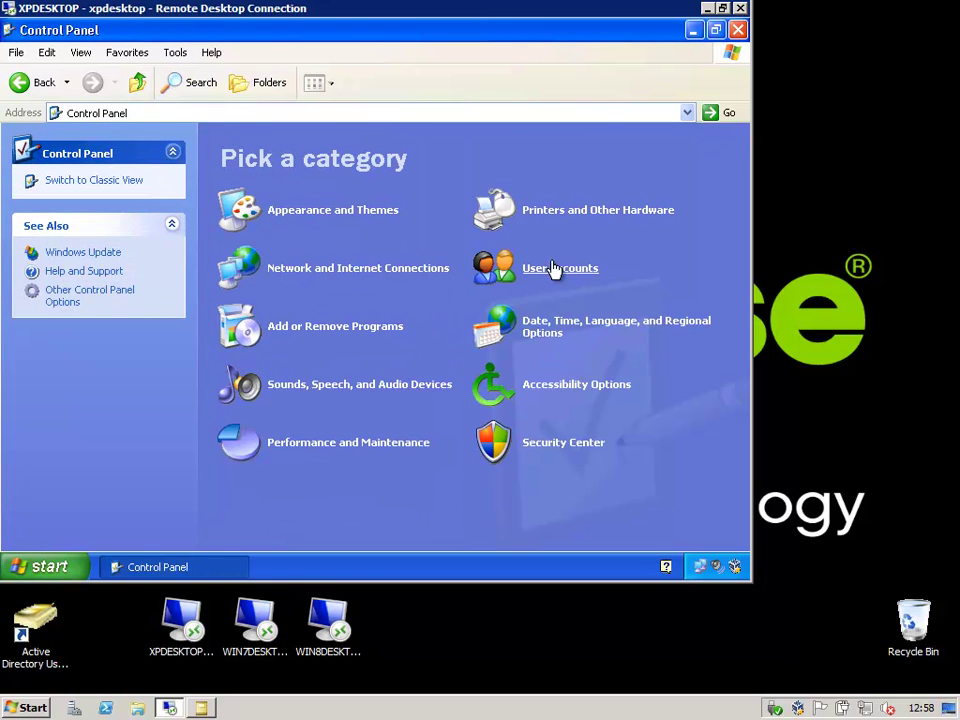
left_click(563, 390)
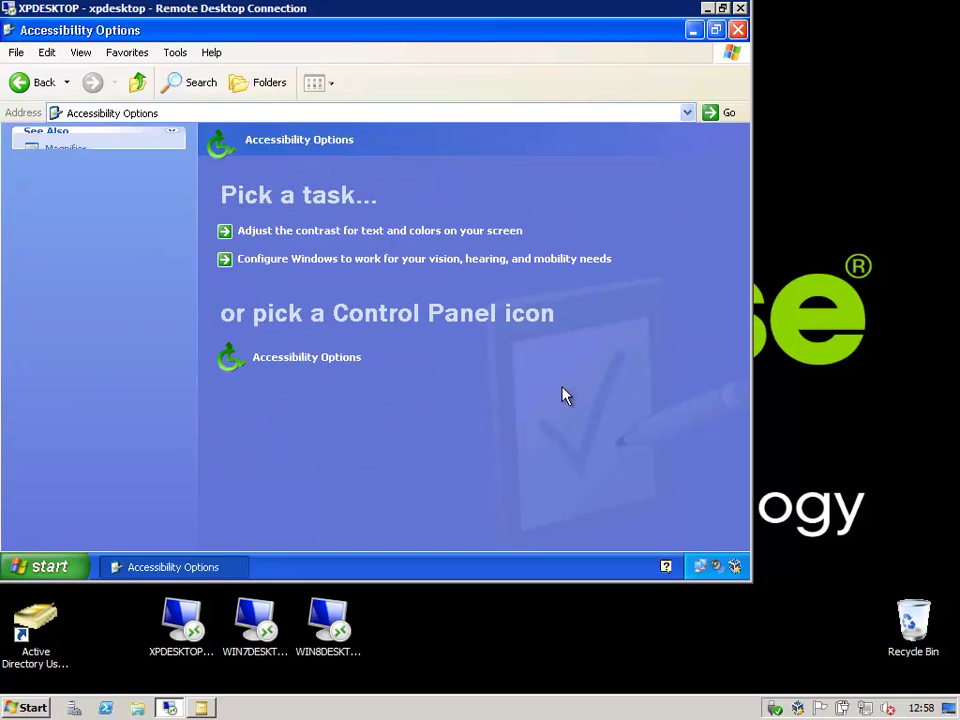
left_click(306, 358)
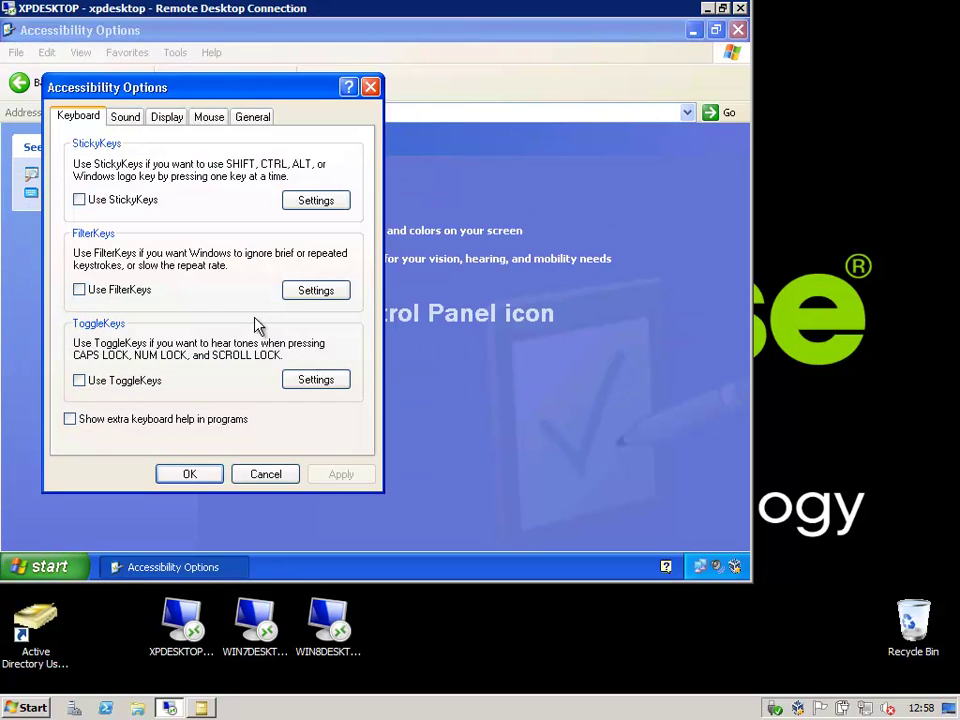
left_click(79, 200)
left_click(79, 380)
left_click(328, 478)
left_click(188, 474)
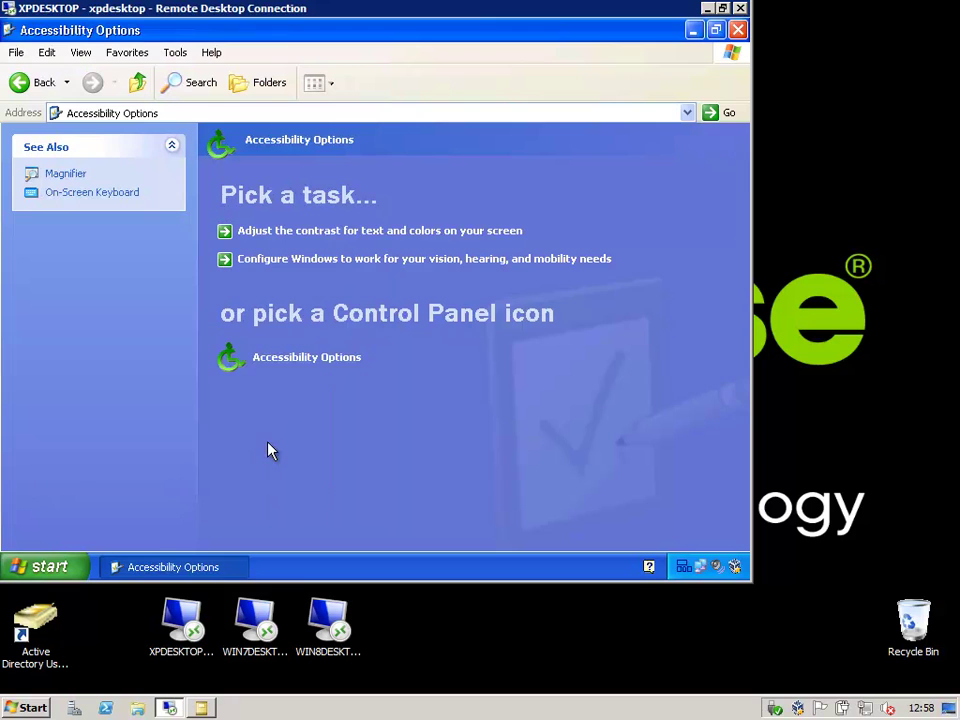
Close the Accessibility Options window and log off from the XP desktop session.
left_click(739, 30)
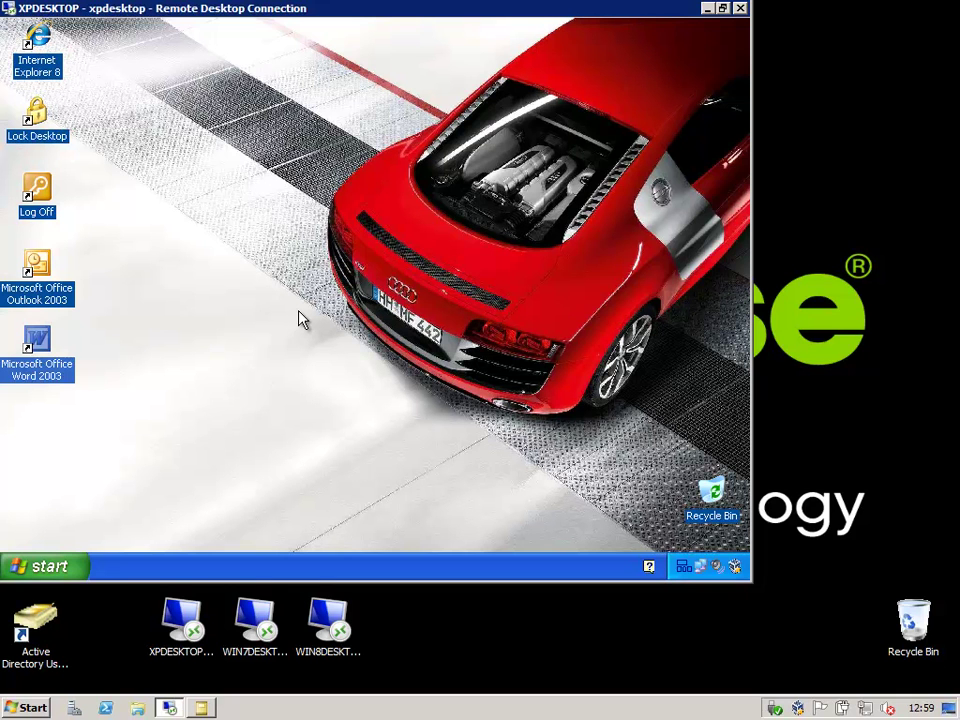
left_click(64, 564)
left_click(212, 532)
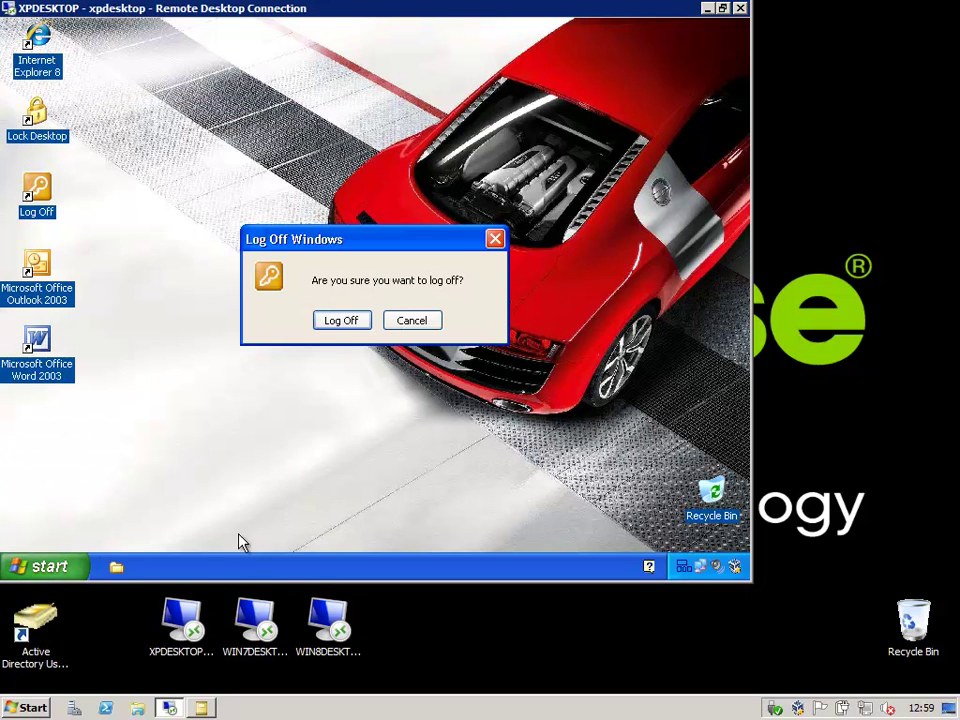
left_click(341, 322)
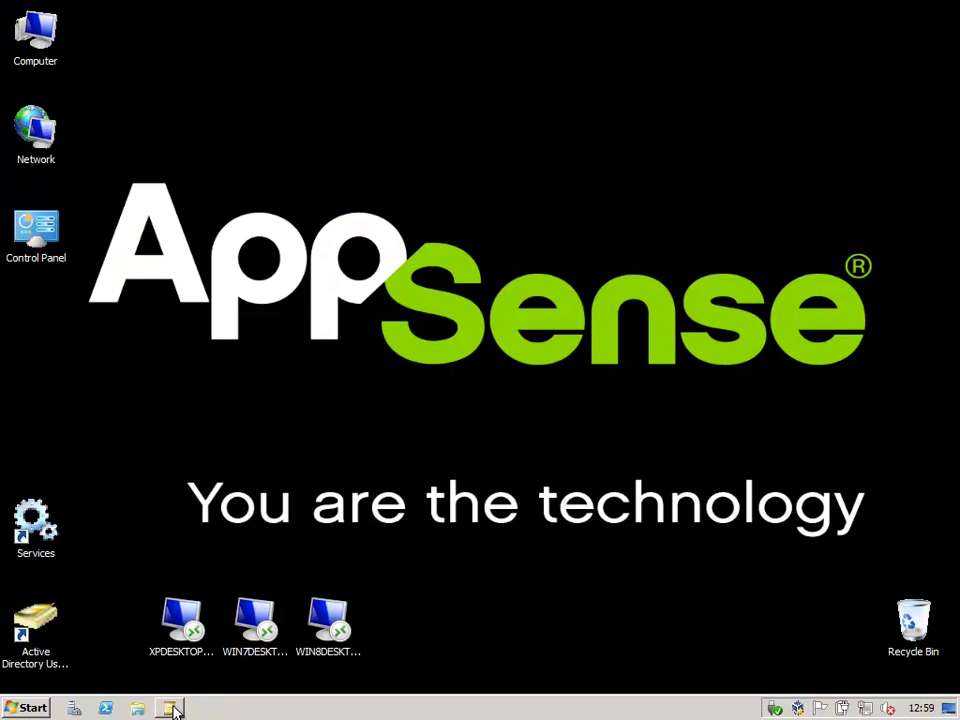
Inspect the demo user's Profile and Remote Desktop Services Profile settings in Active Directory Users and Computers, cancel, and close the console.
left_click(172, 707)
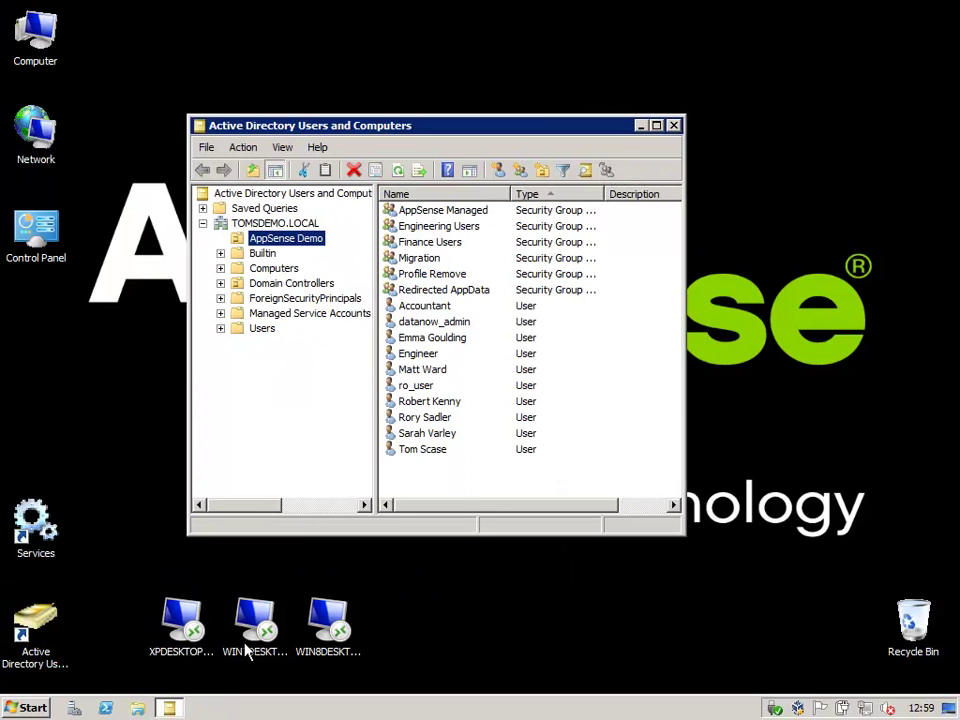
double_click(422, 449)
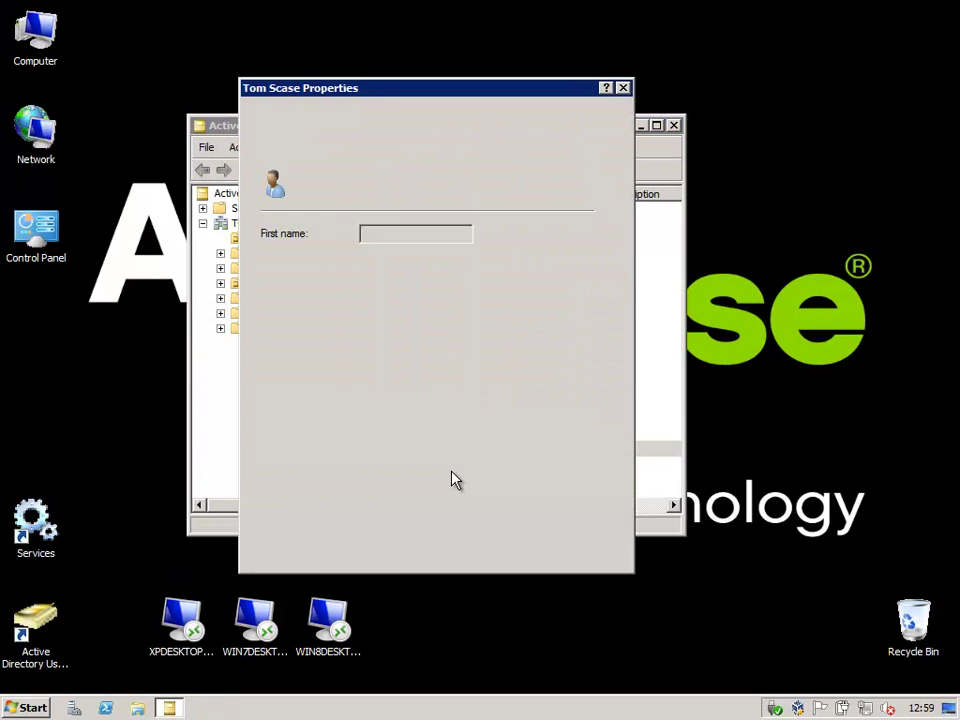
left_click(414, 151)
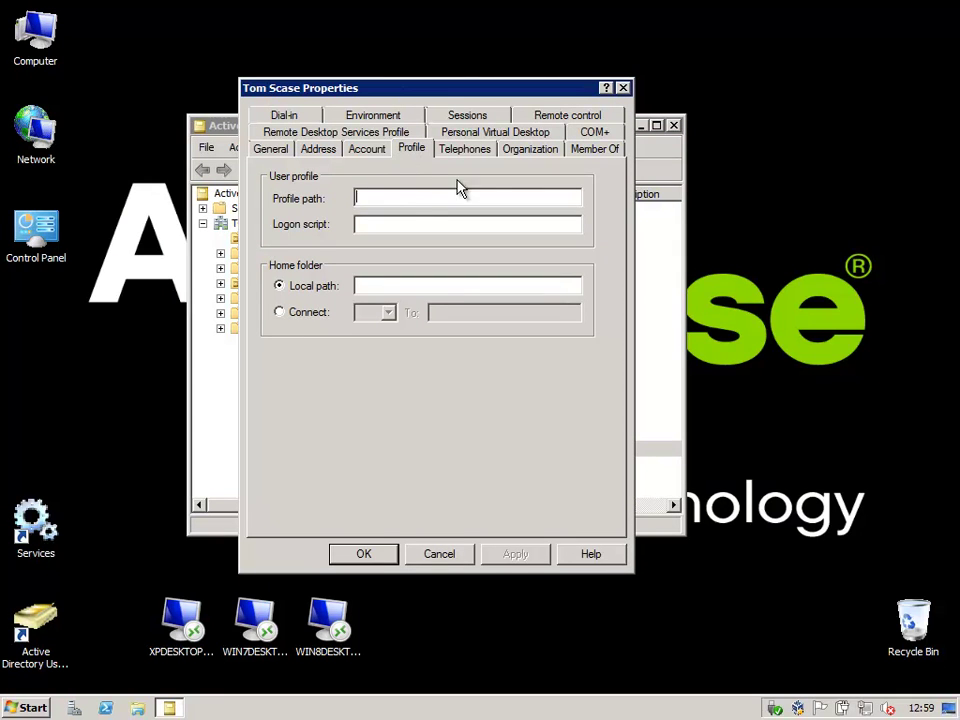
left_click(317, 134)
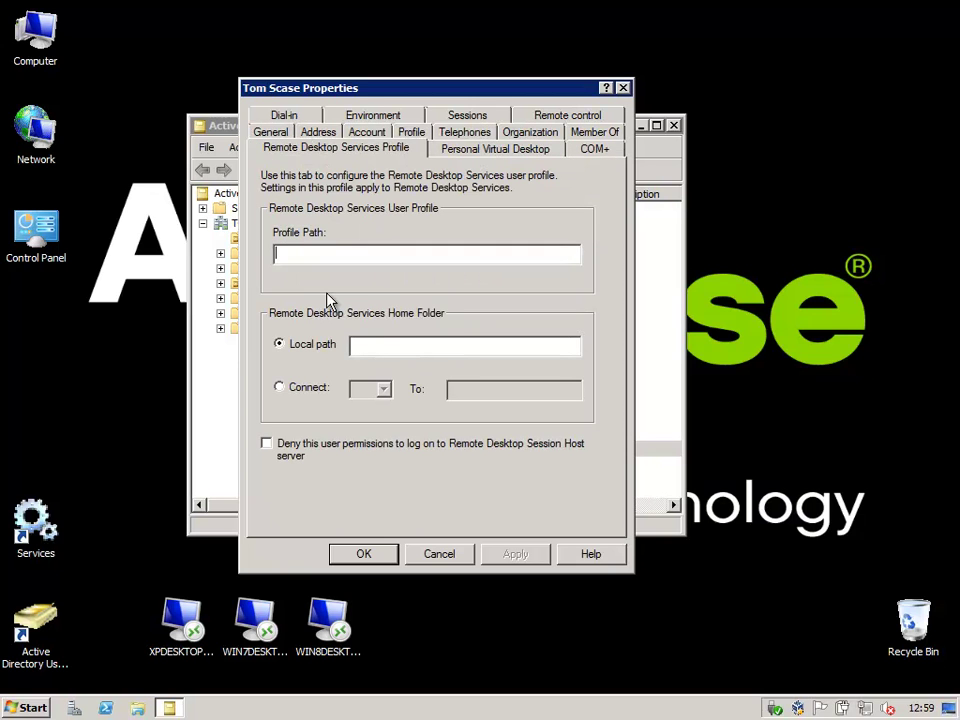
left_click(444, 562)
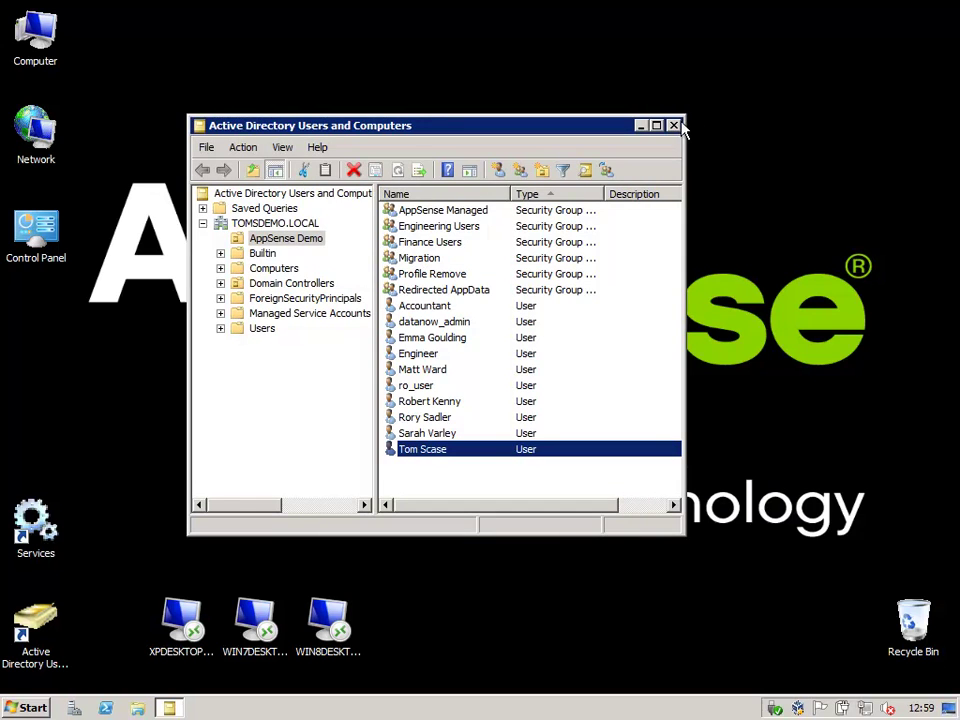
left_click(675, 124)
Open the network folder \\WIN7DESKTOP\c$\Users\ with the Run command.
key("Right")
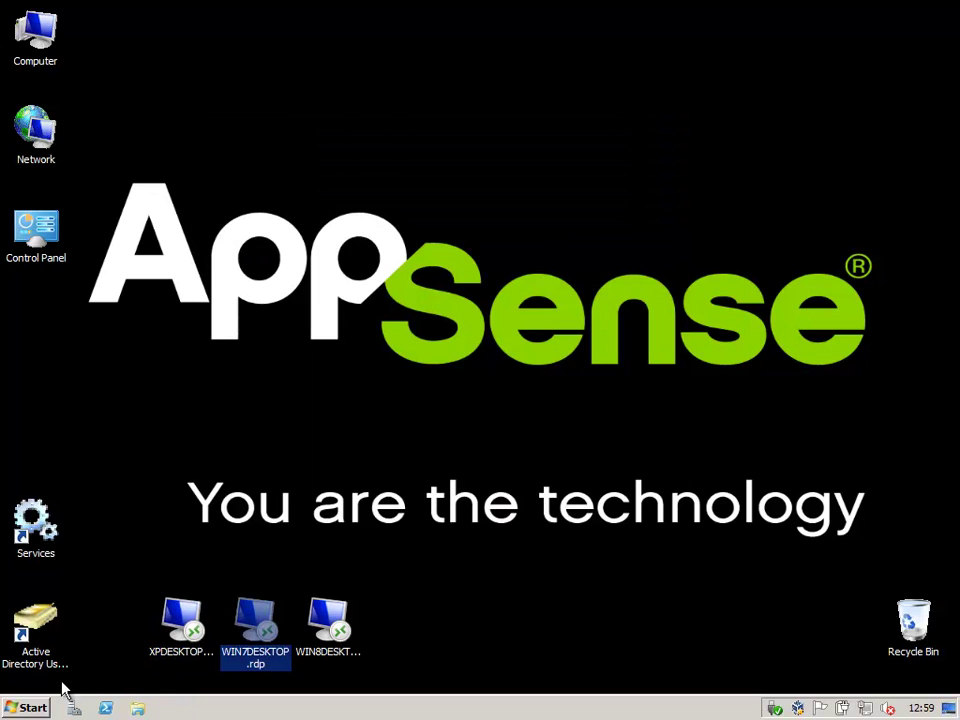
key("super")
left_click(296, 508)
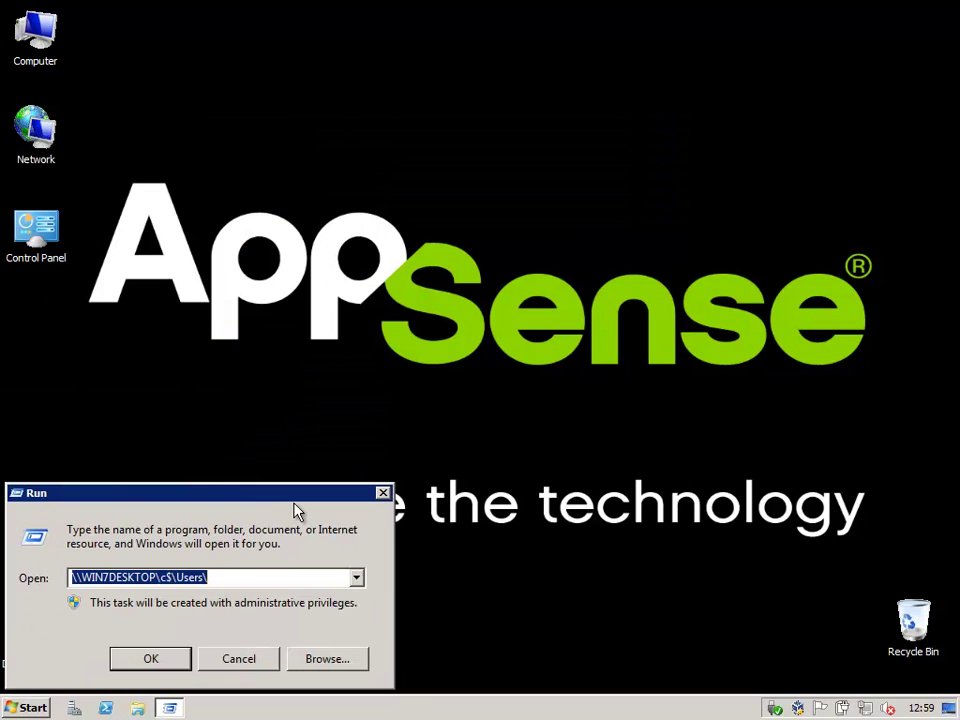
left_click(182, 660)
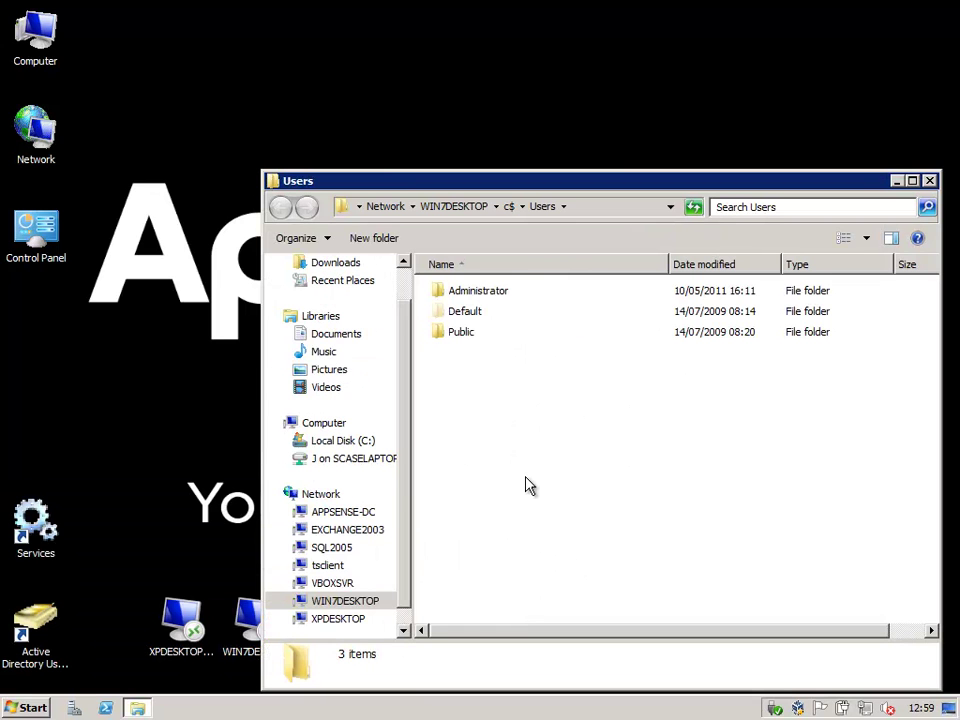
Connect to WIN7DESKTOP over Remote Desktop, check its Users folder during logon, and return to the remote session.
double_click(240, 608)
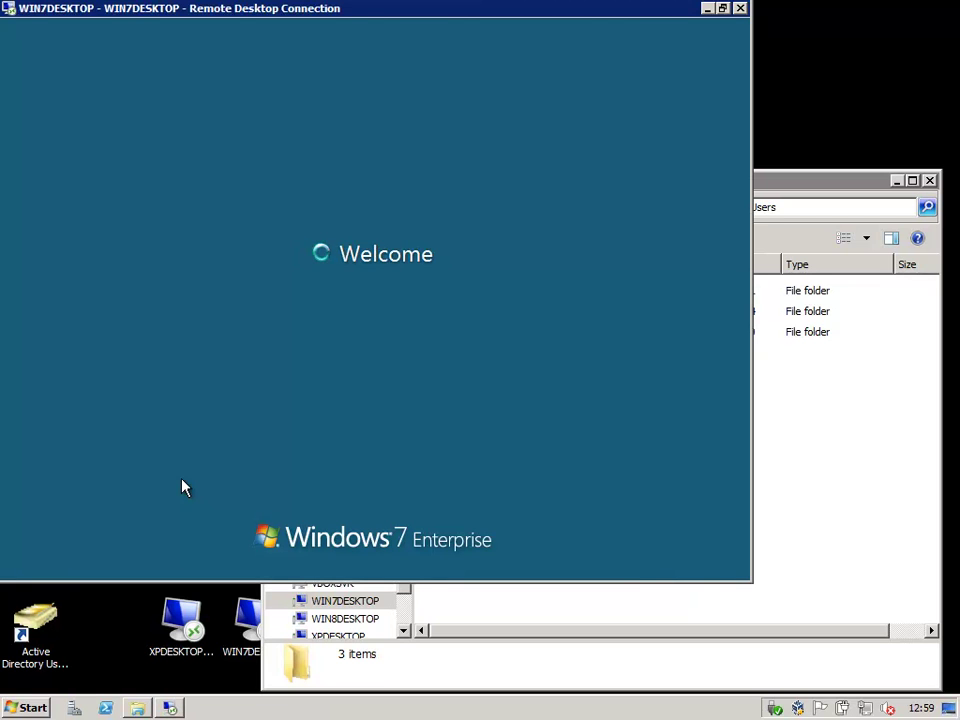
left_click(801, 529)
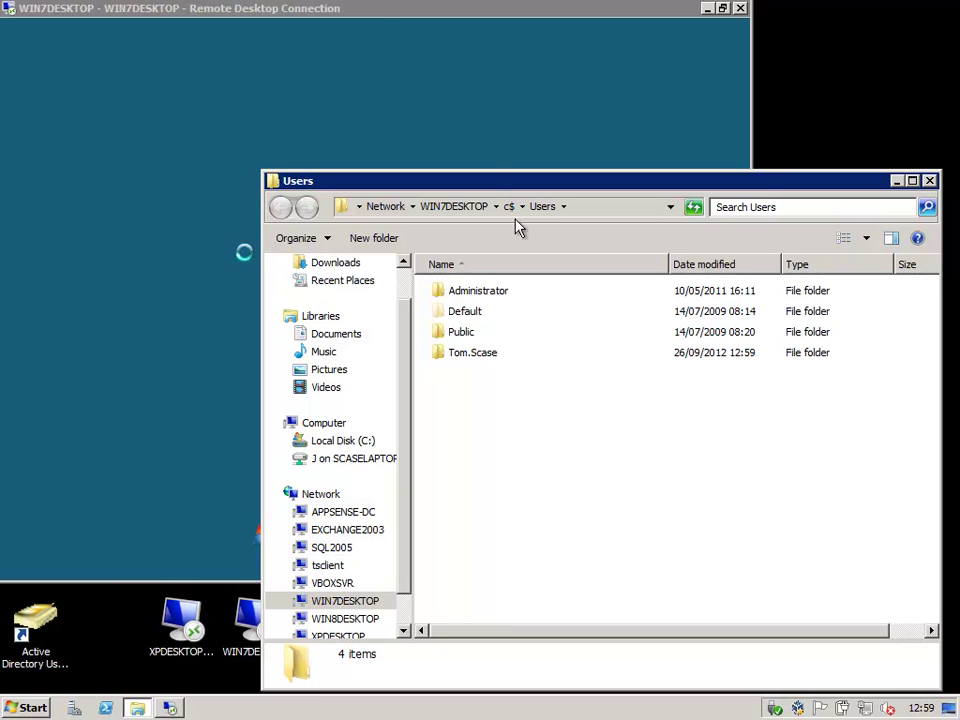
left_click(374, 16)
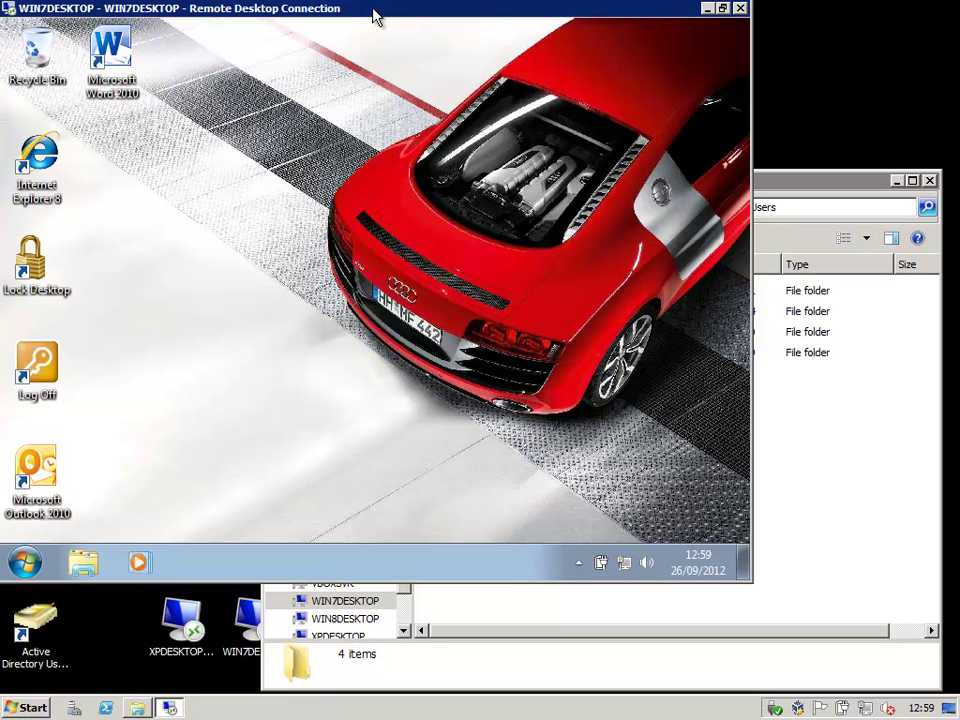
Check the current location in the Windows 7 Region and Language settings and cancel the dialog.
left_click(25, 563)
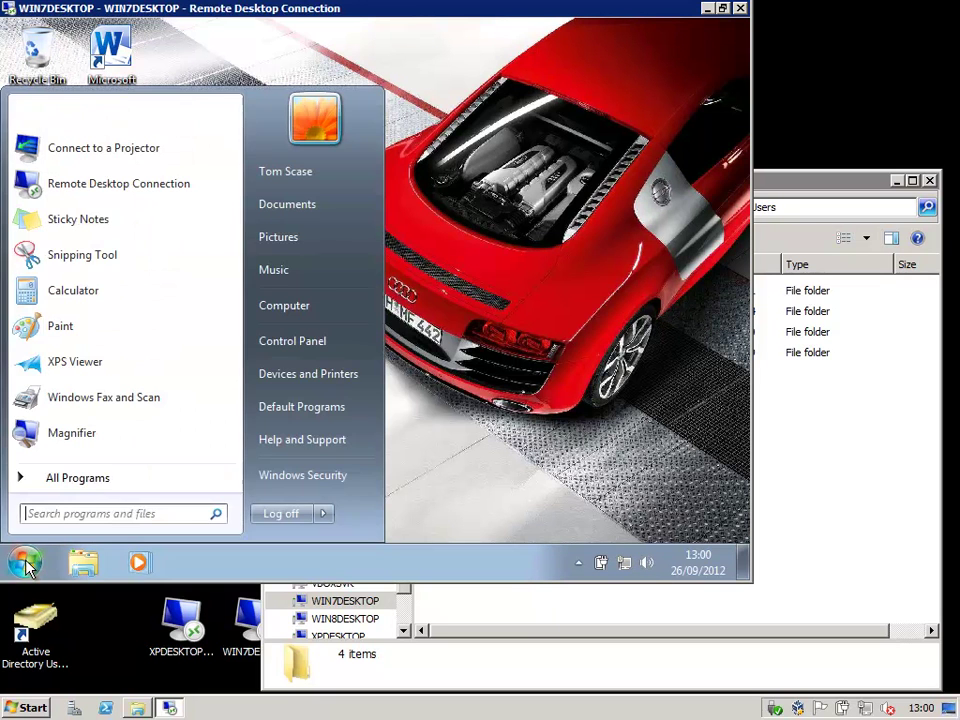
left_click(332, 345)
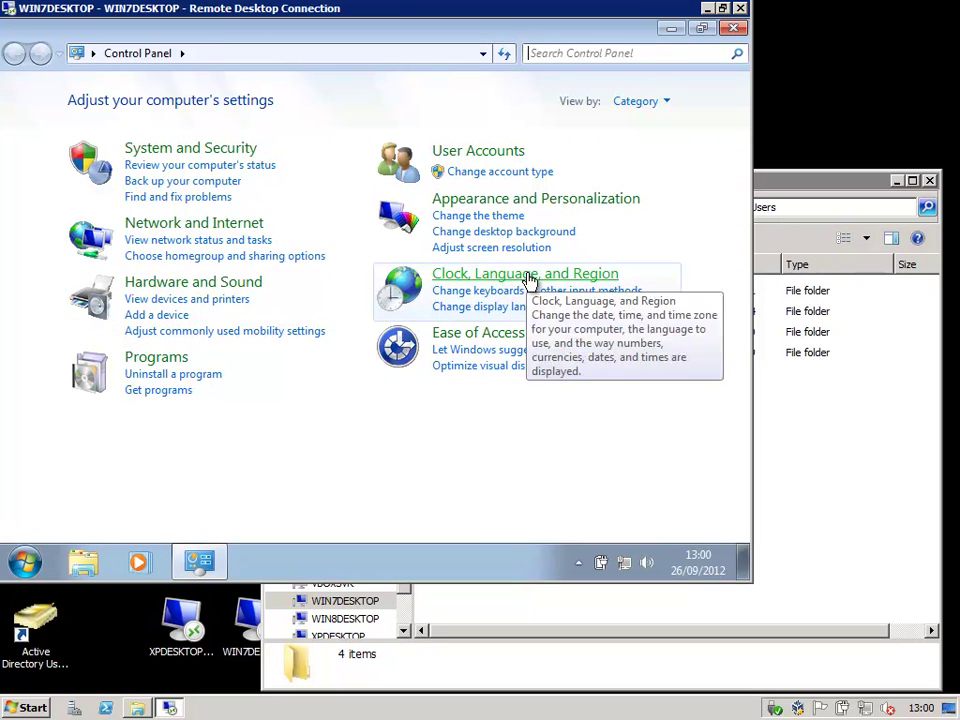
left_click(529, 277)
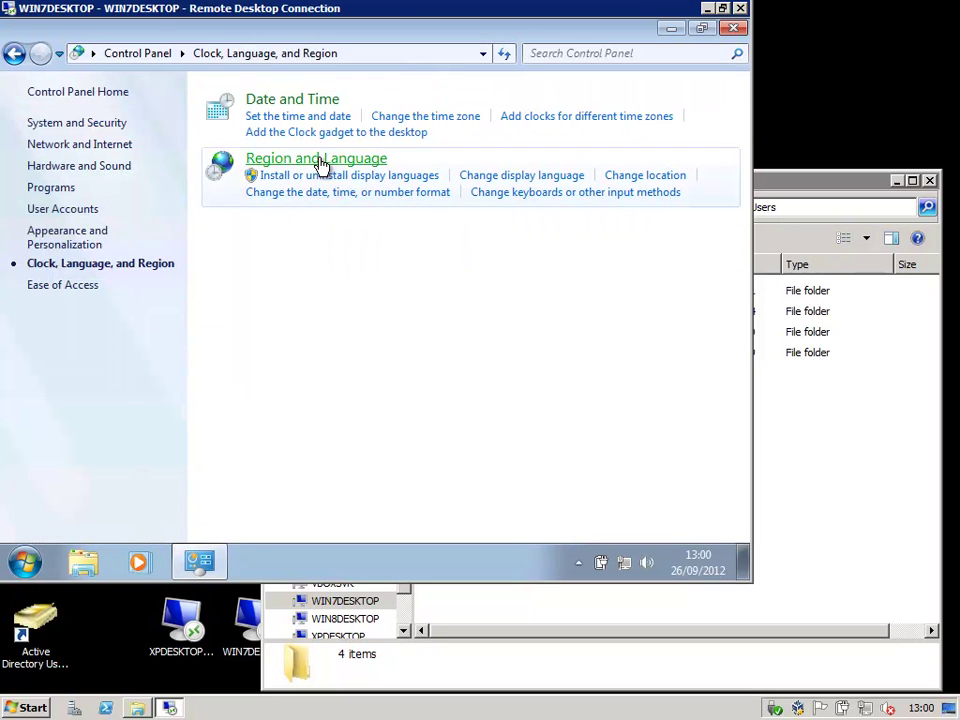
left_click(322, 165)
left_click(107, 74)
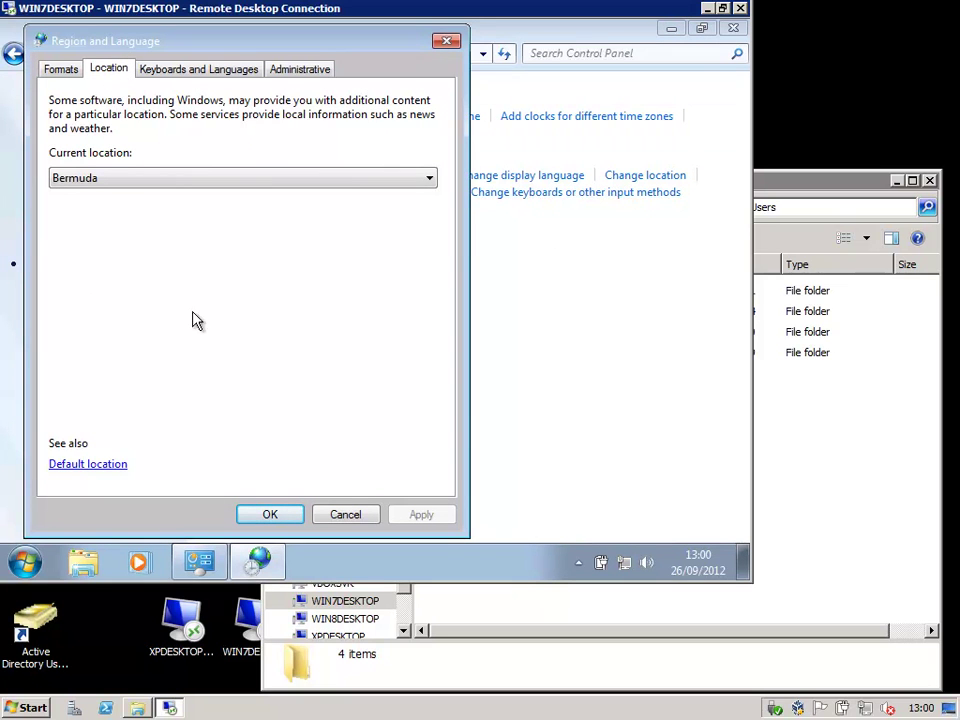
left_click(357, 514)
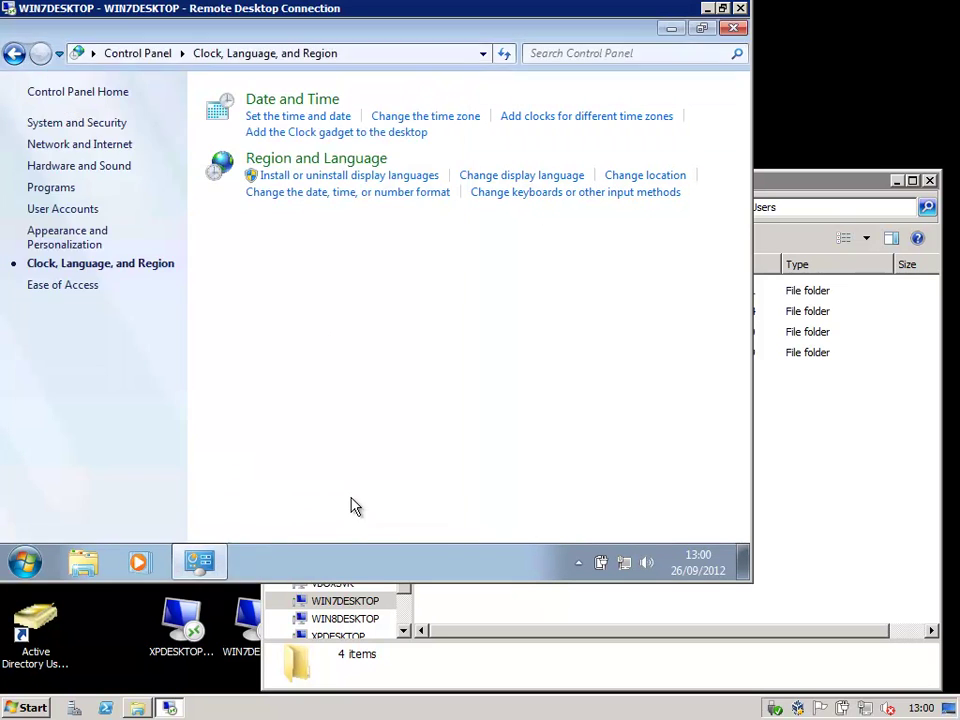
Check the Sticky Keys and Toggle Keys options in the Ease of Access Center's keyboard settings, cancel, and close the Control Panel.
left_click(66, 99)
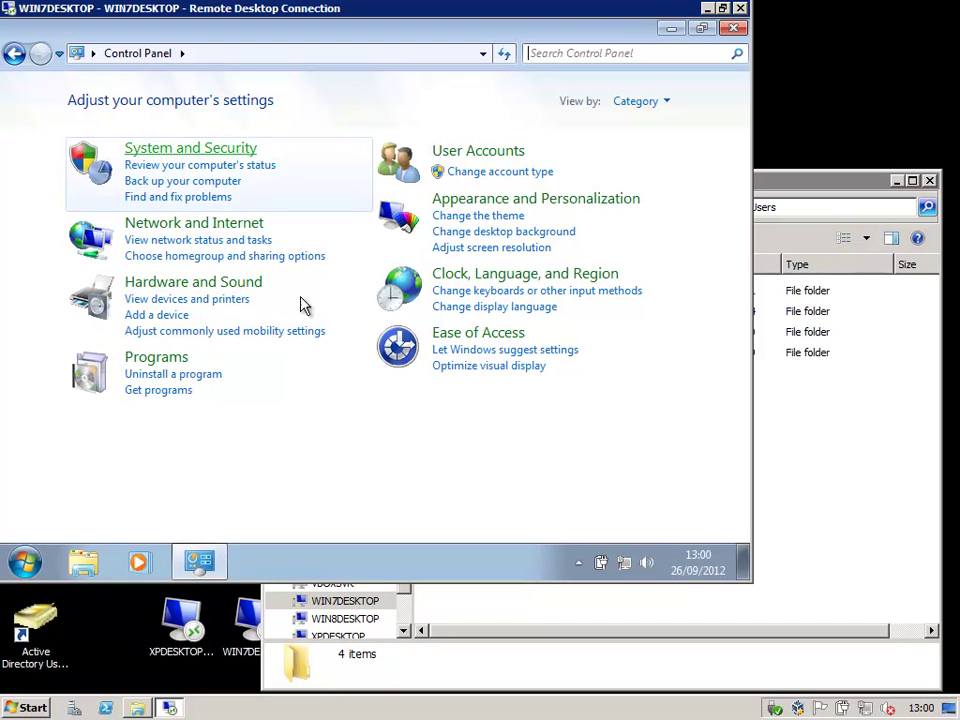
left_click(491, 336)
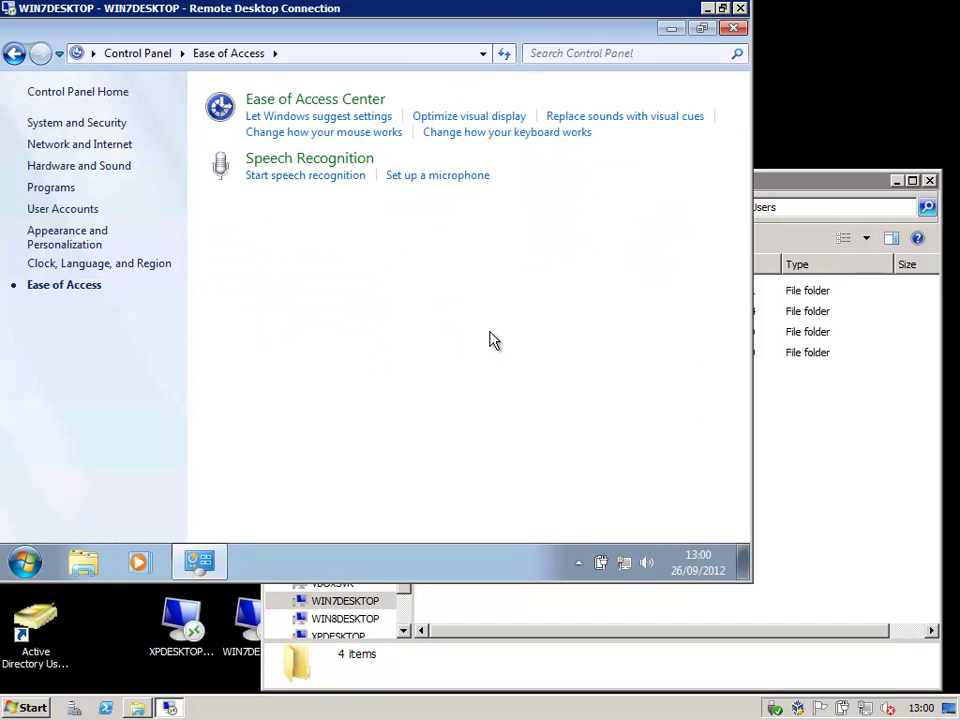
left_click(298, 101)
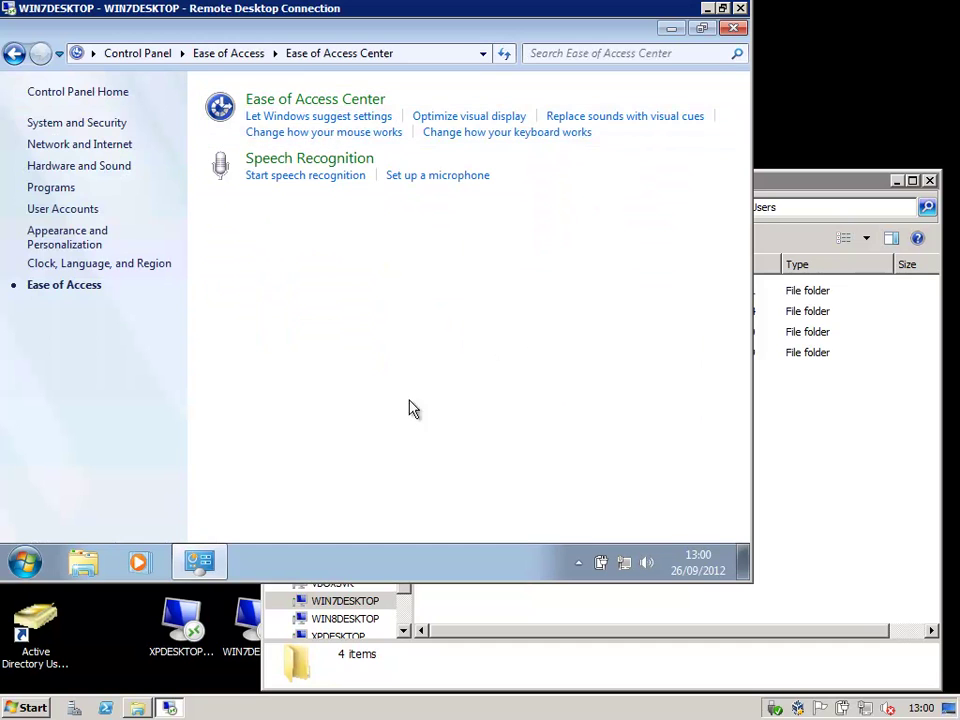
scroll(366, 450, "down", 2)
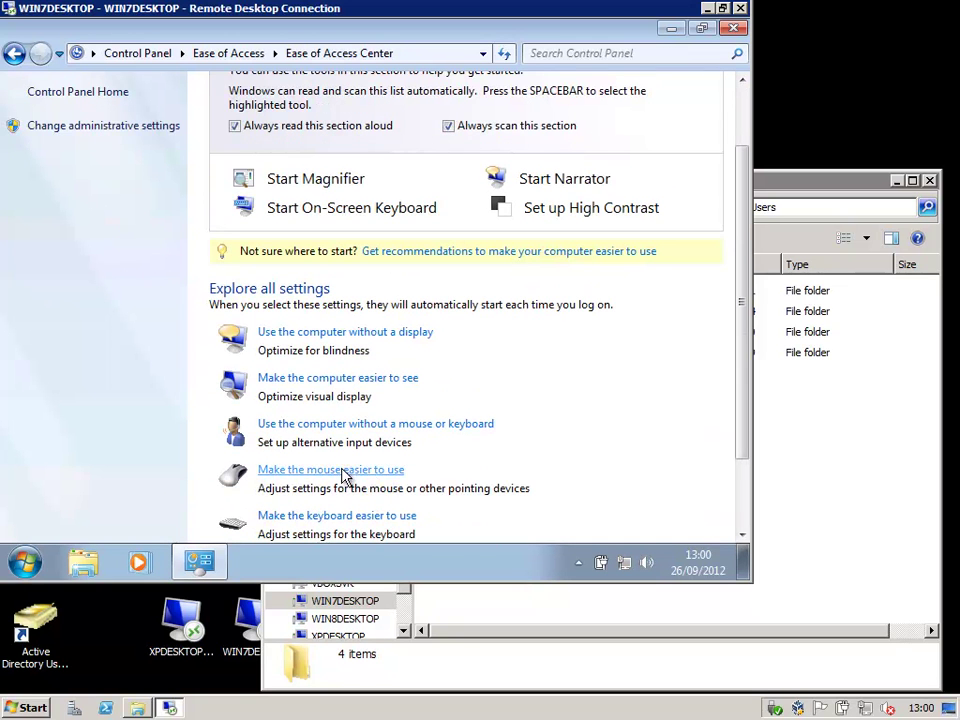
left_click(336, 517)
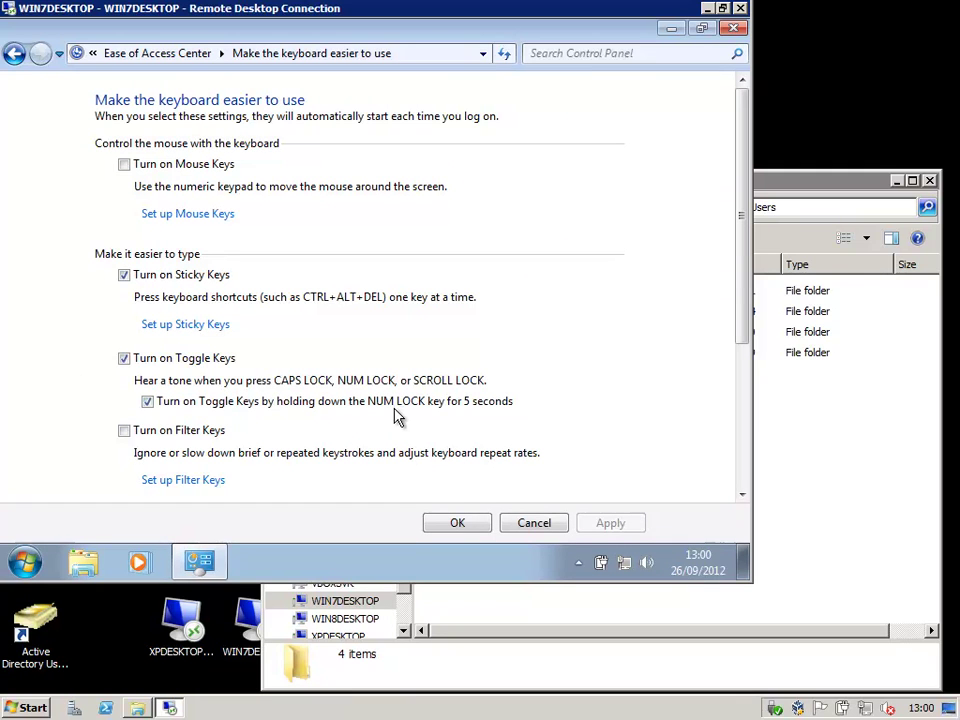
left_click(533, 523)
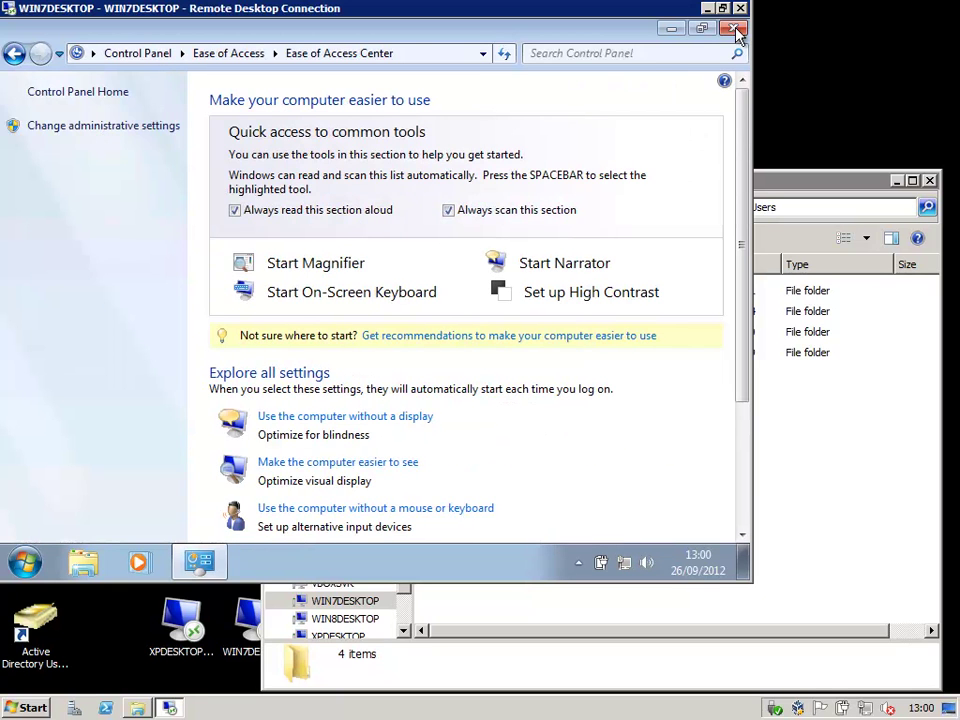
left_click(736, 29)
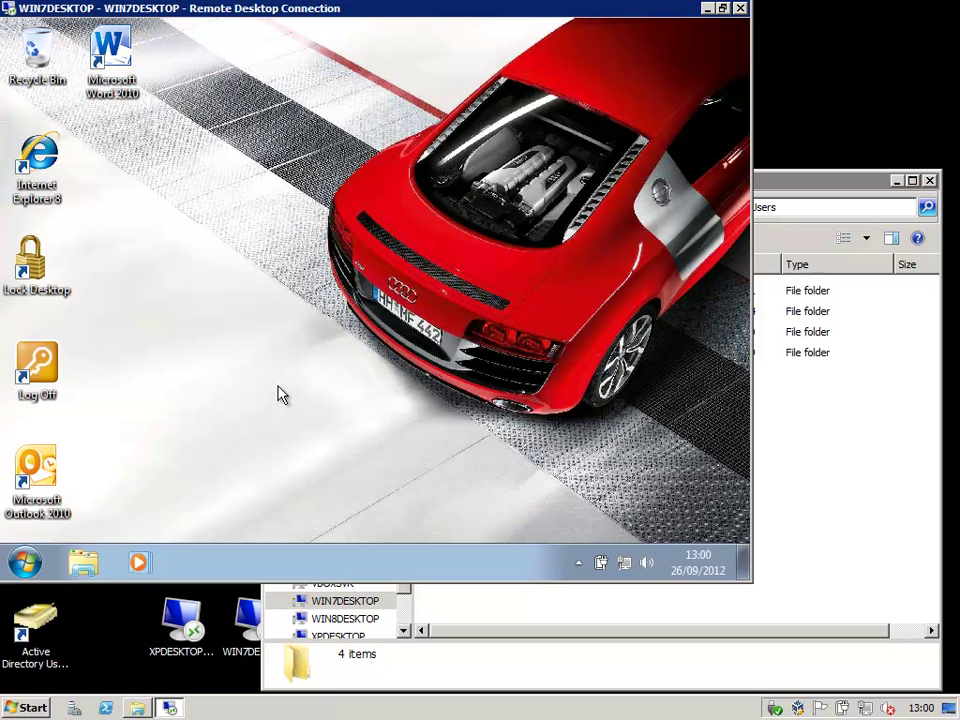
Start Microsoft Outlook 2010 on the Windows 7 desktop and create a new e-mail message.
double_click(50, 467)
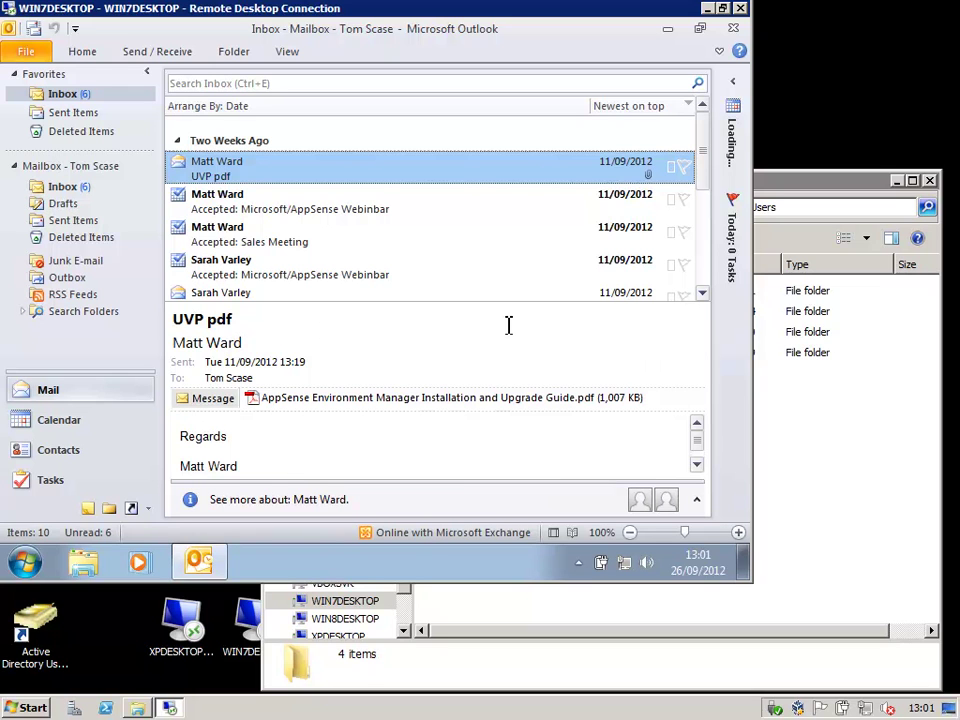
left_click(82, 52)
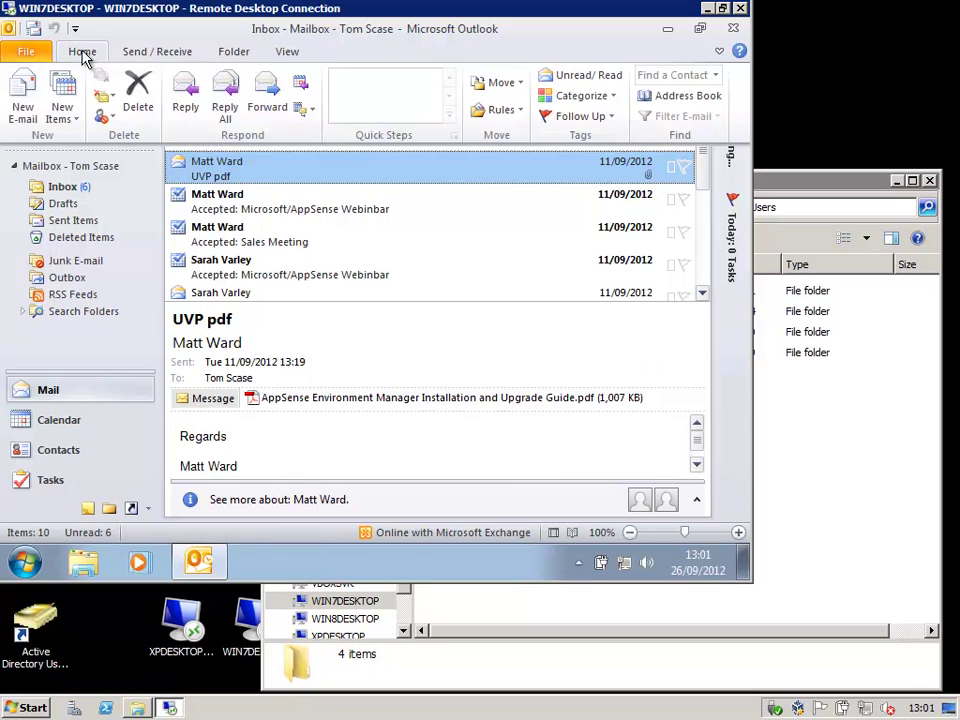
left_click(30, 100)
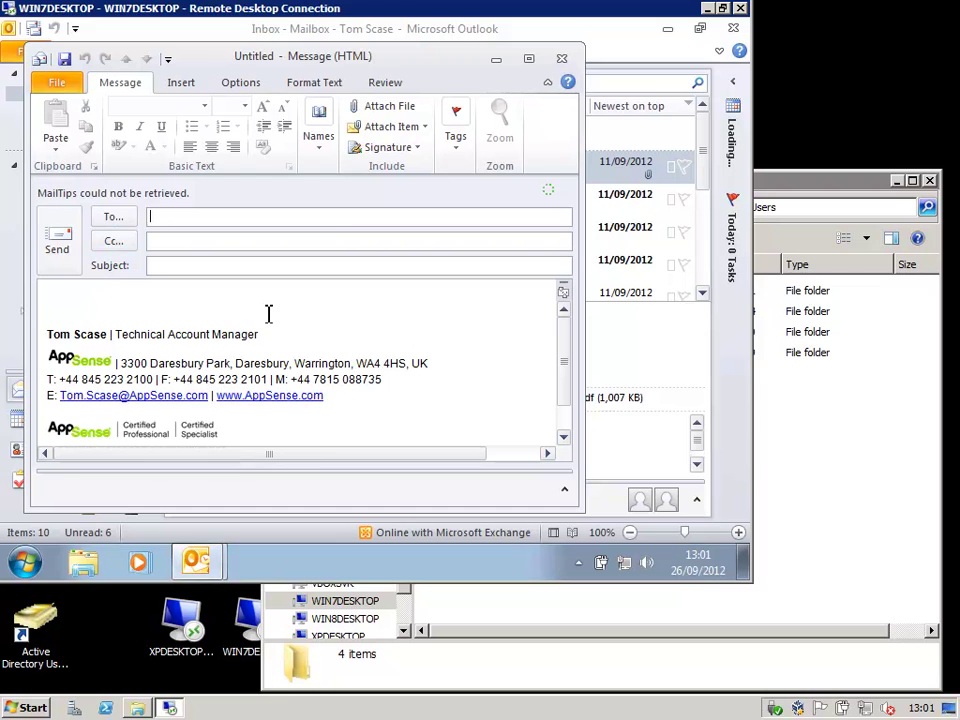
Test recipient auto-completion by entering the beginnings of two contacts' names in the To field, and close the message.
type("em")
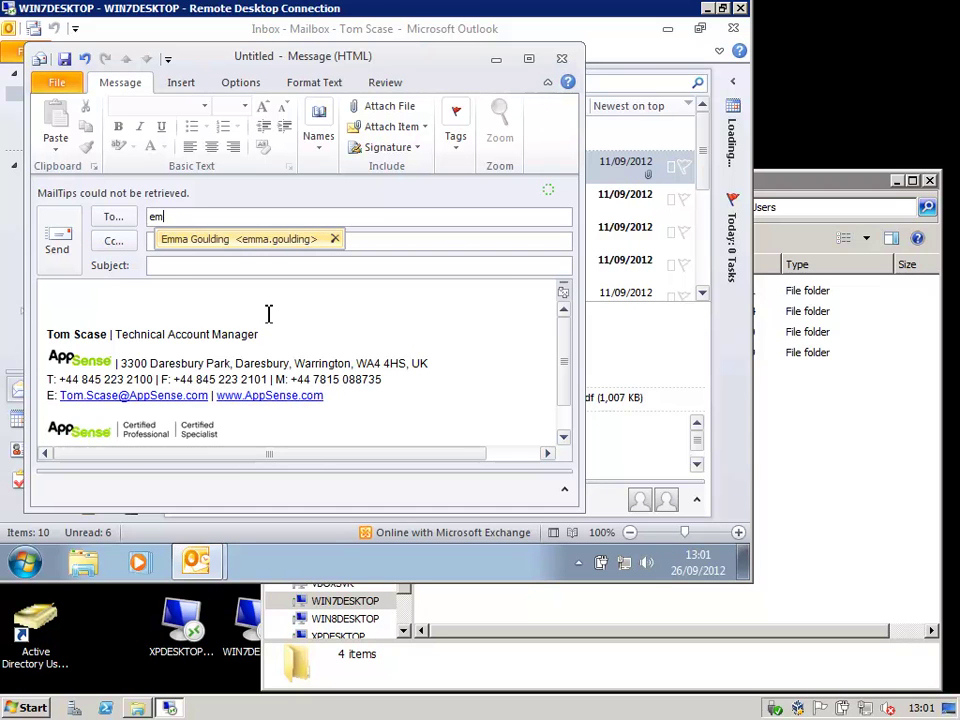
key("BackSpace")
key("BackSpace")
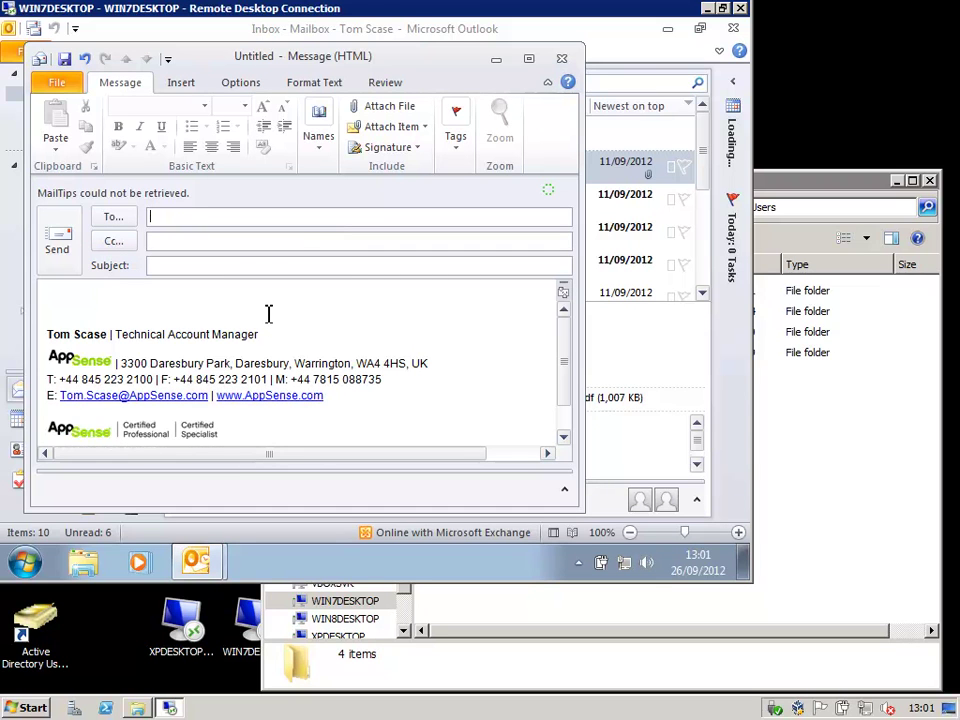
type("matt")
left_click(562, 58)
left_click(384, 338)
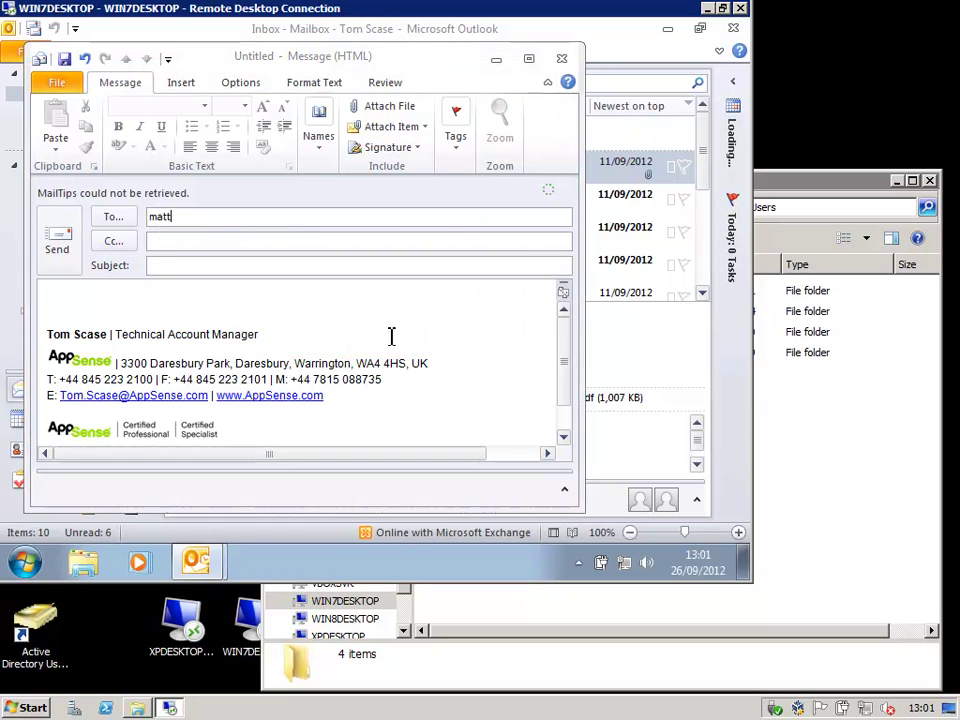
Display the Outlook calendar together with both colleagues' shared calendars.
left_click(60, 422)
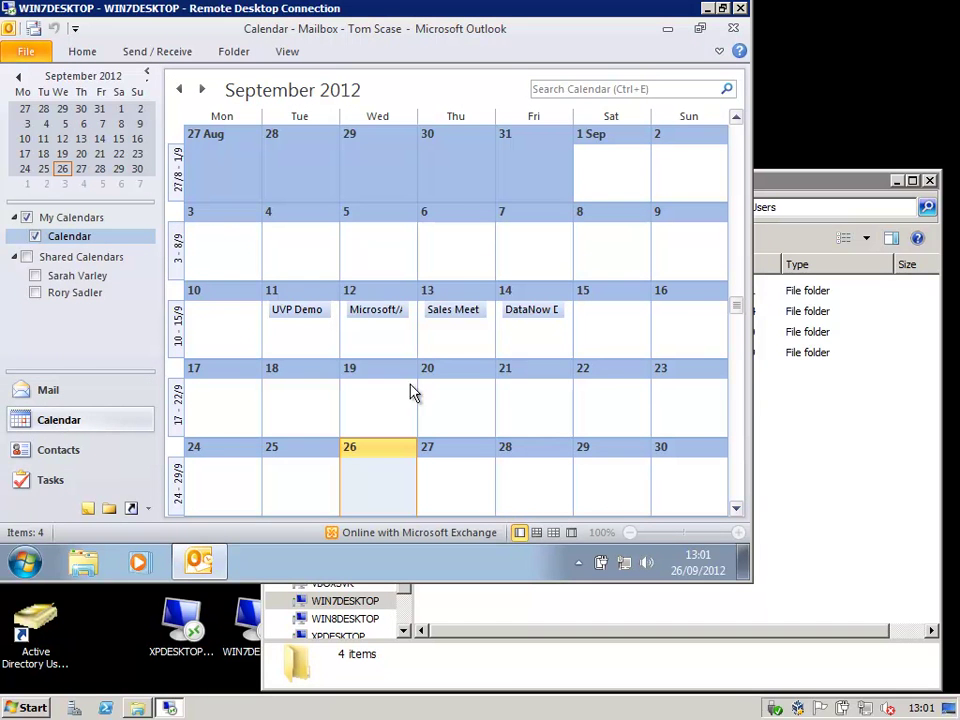
left_click(35, 277)
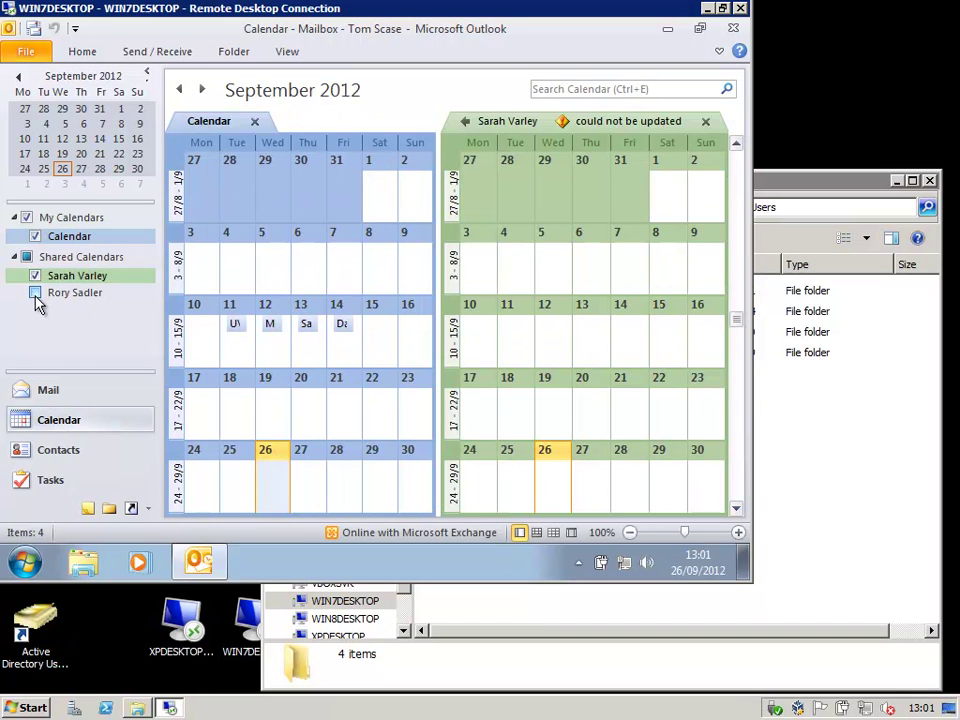
left_click(35, 293)
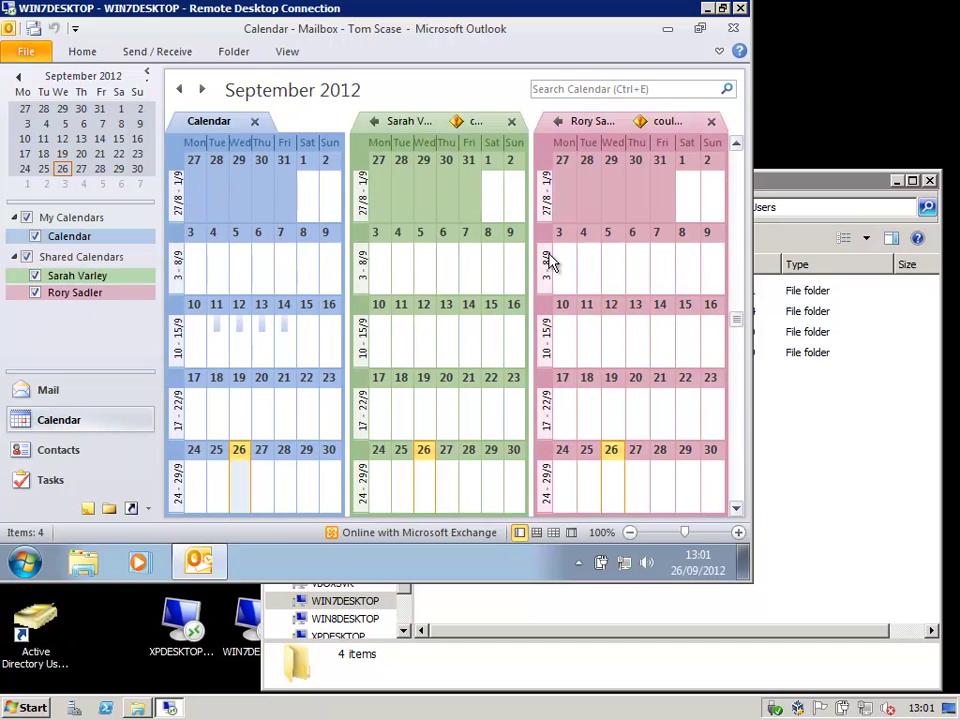
Switch the side-by-side Outlook calendars to the Week view and close Outlook.
left_click(283, 58)
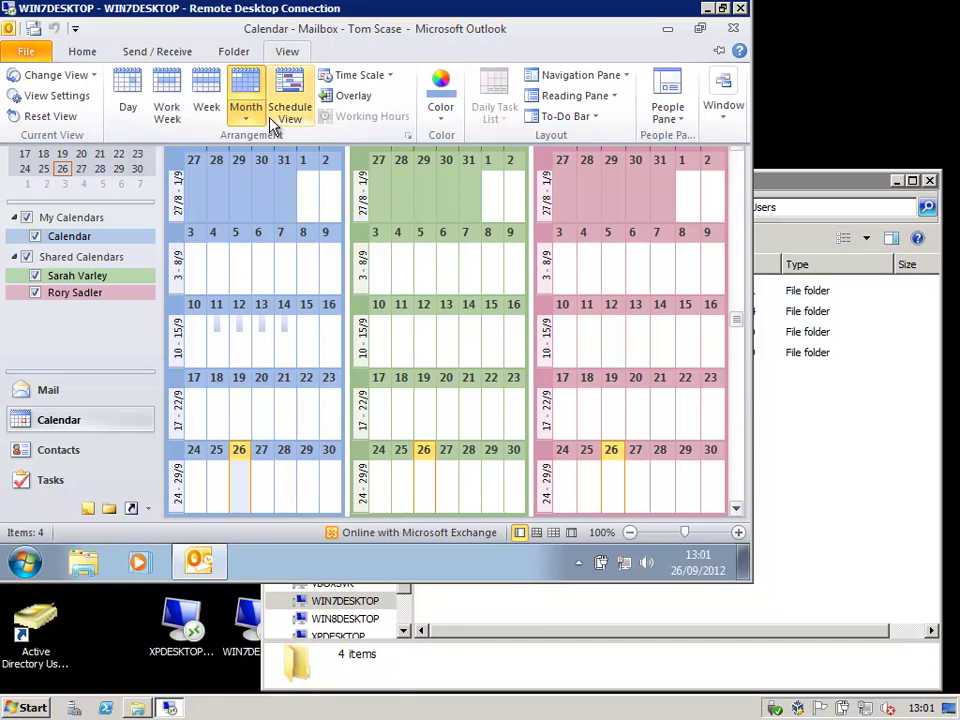
left_click(206, 95)
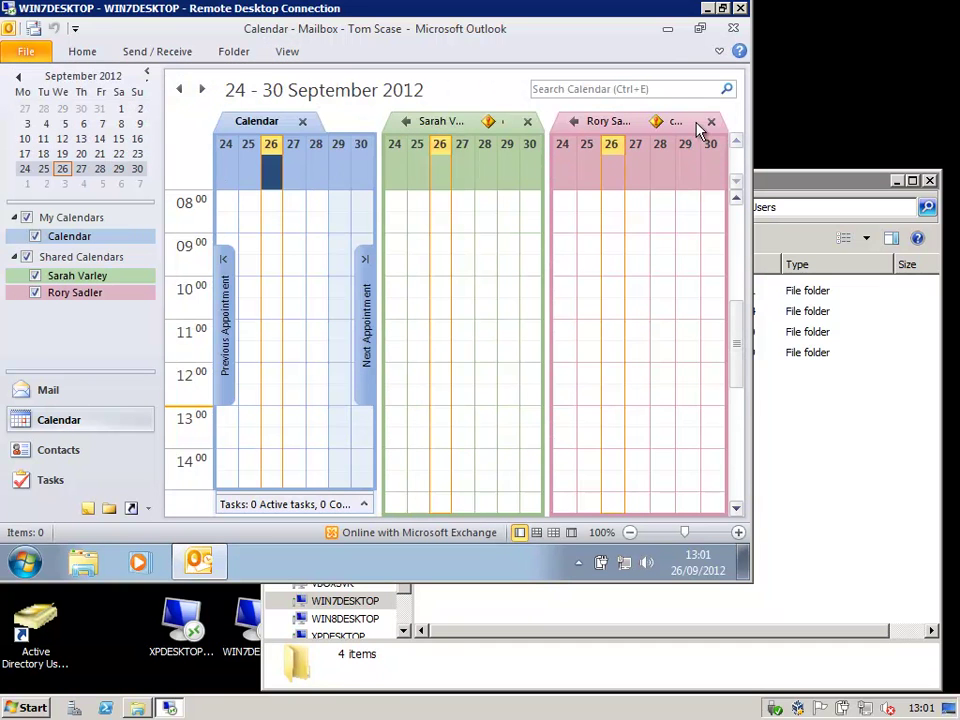
left_click(665, 30)
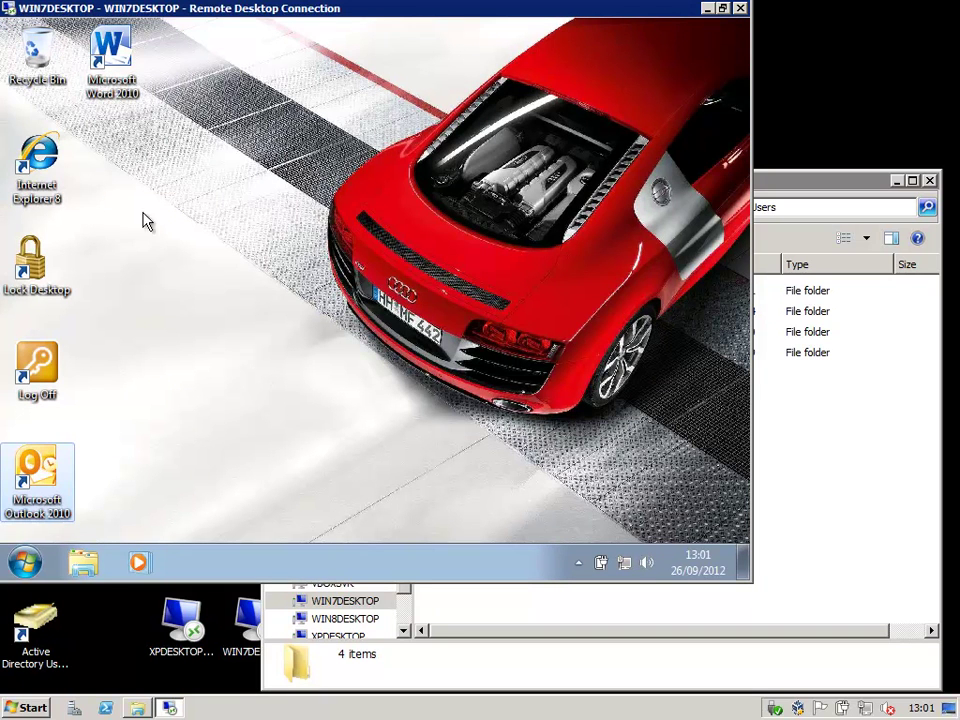
Start Internet Explorer 8, check its home page and Favorites bar, and close the browser.
left_click(40, 158)
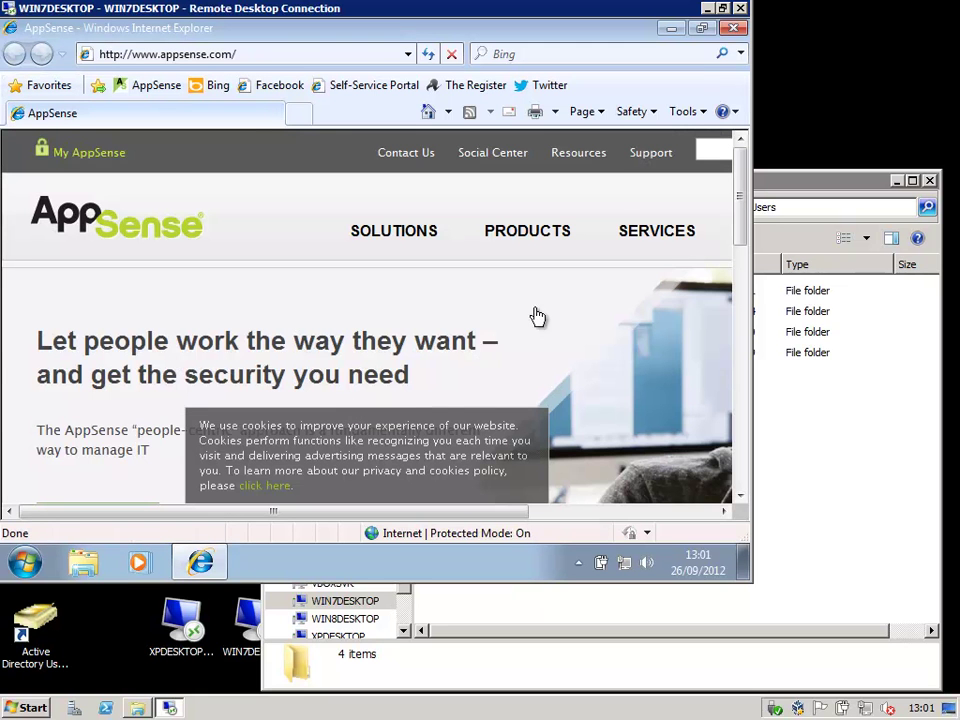
left_click(734, 28)
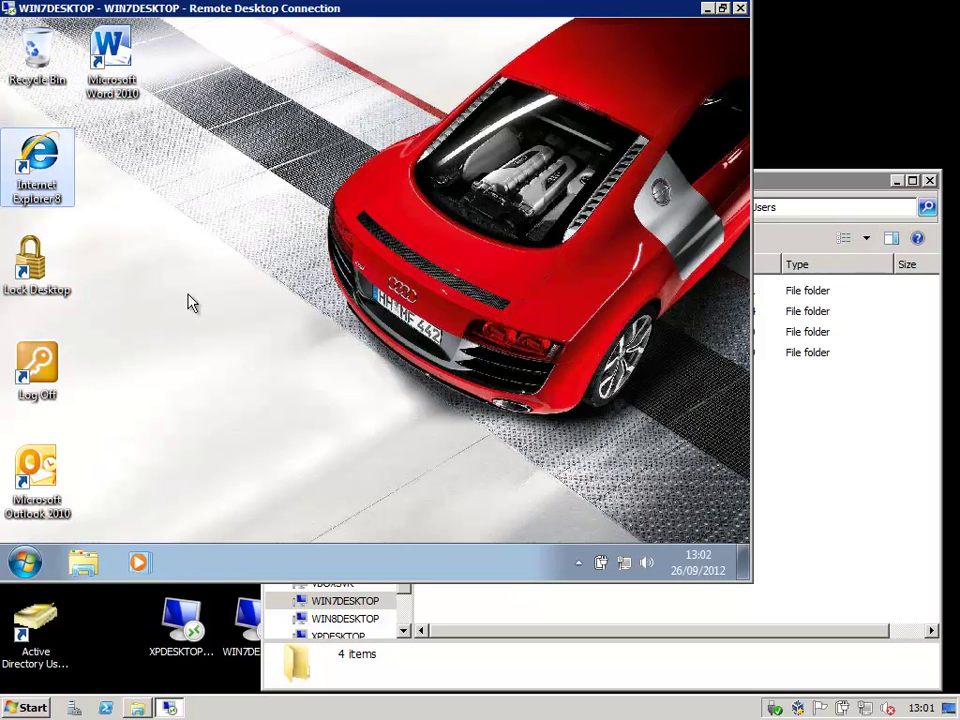
Start Microsoft Word 2010 and open the word list of the CUSTOM.DIC custom dictionary from the proofing options.
double_click(112, 60)
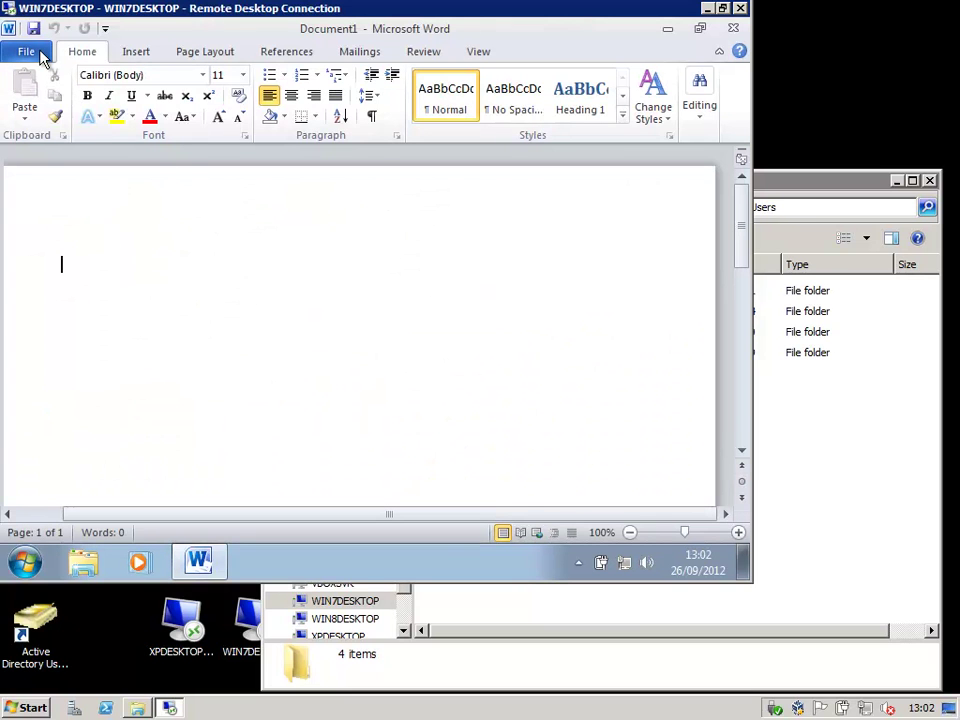
left_click(40, 56)
left_click(56, 403)
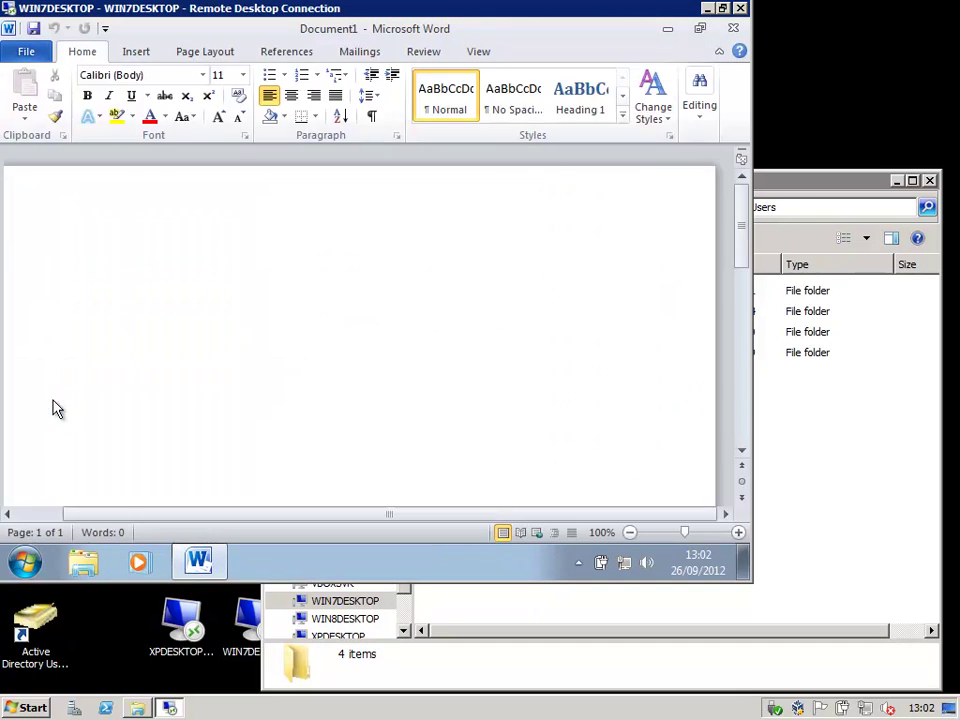
left_click(50, 120)
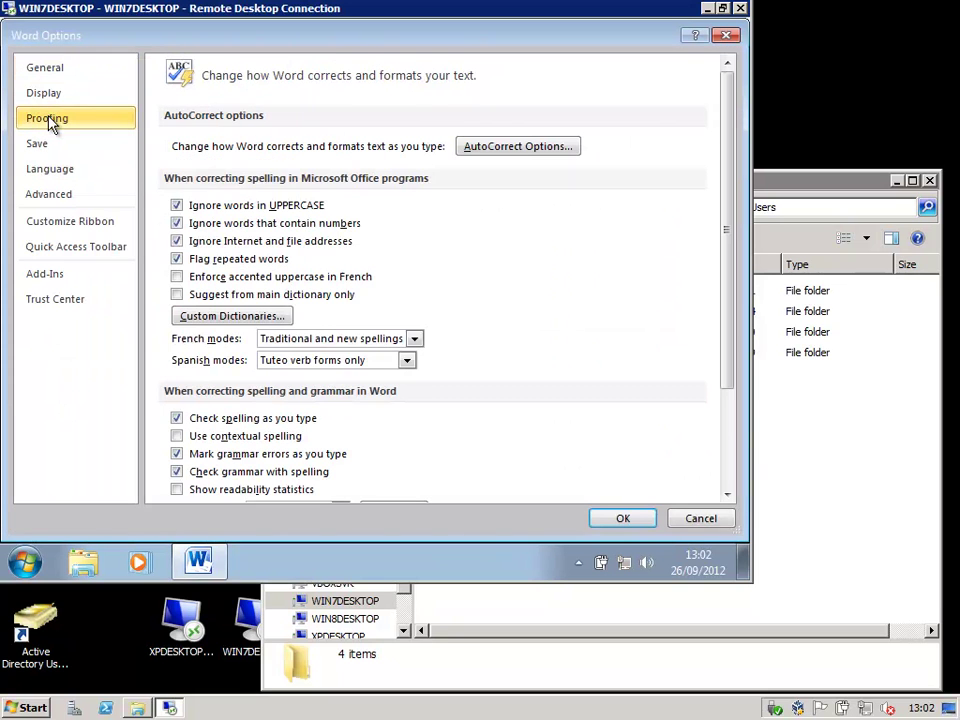
left_click(245, 318)
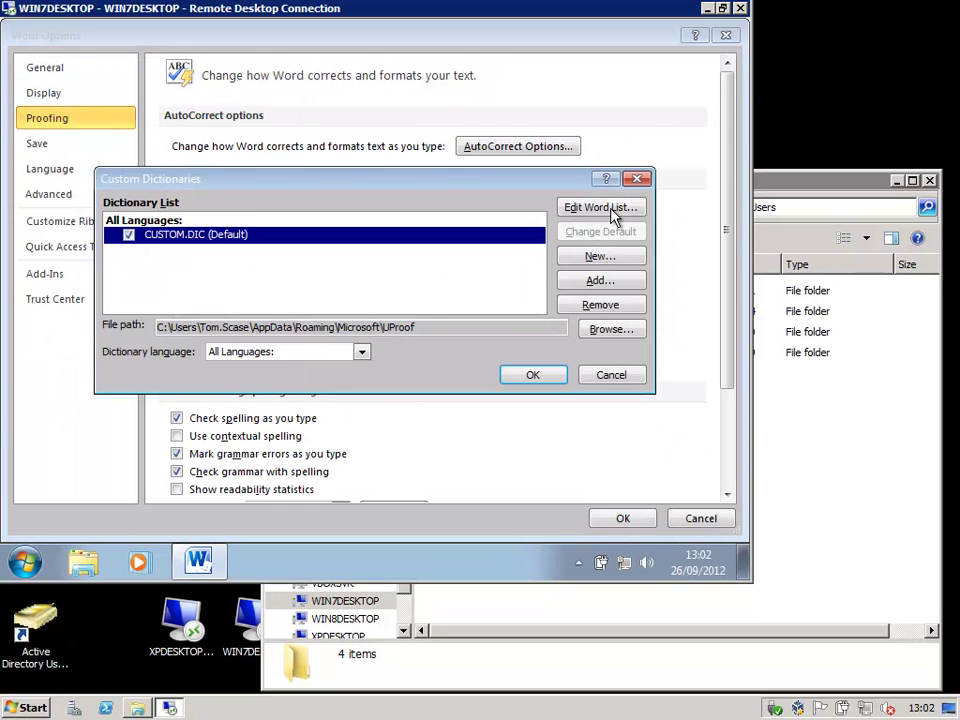
left_click(612, 211)
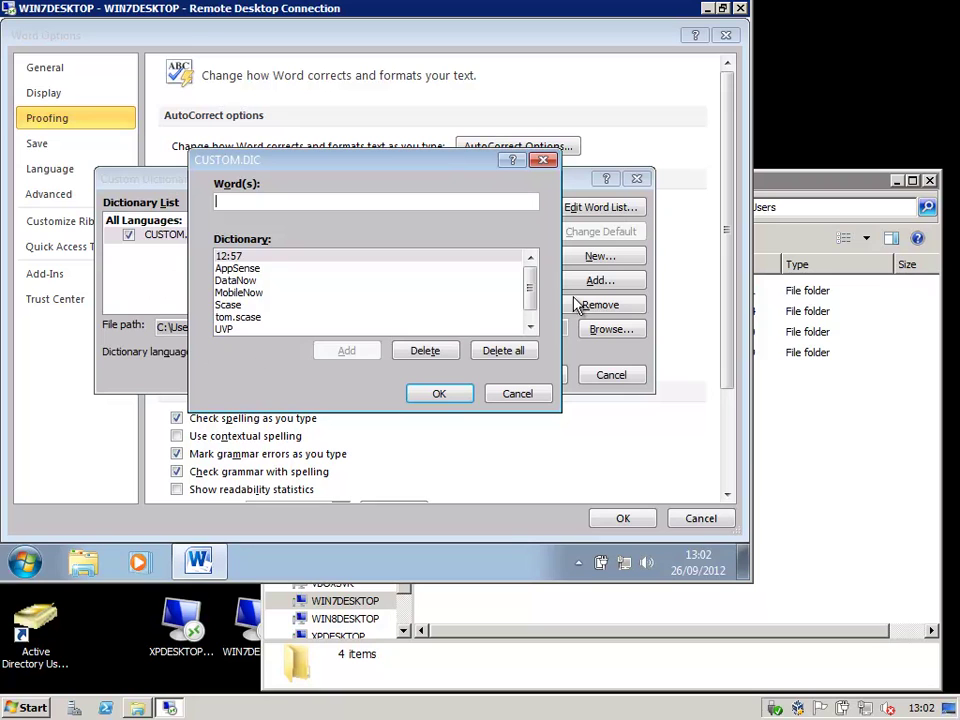
Add the word "13:02" to the CUSTOM.DIC dictionary and confirm the custom dictionaries.
mouse_move(537, 288)
left_mouse_down()
mouse_move(534, 321)
mouse_move(537, 270)
left_mouse_up()
type("13:0")
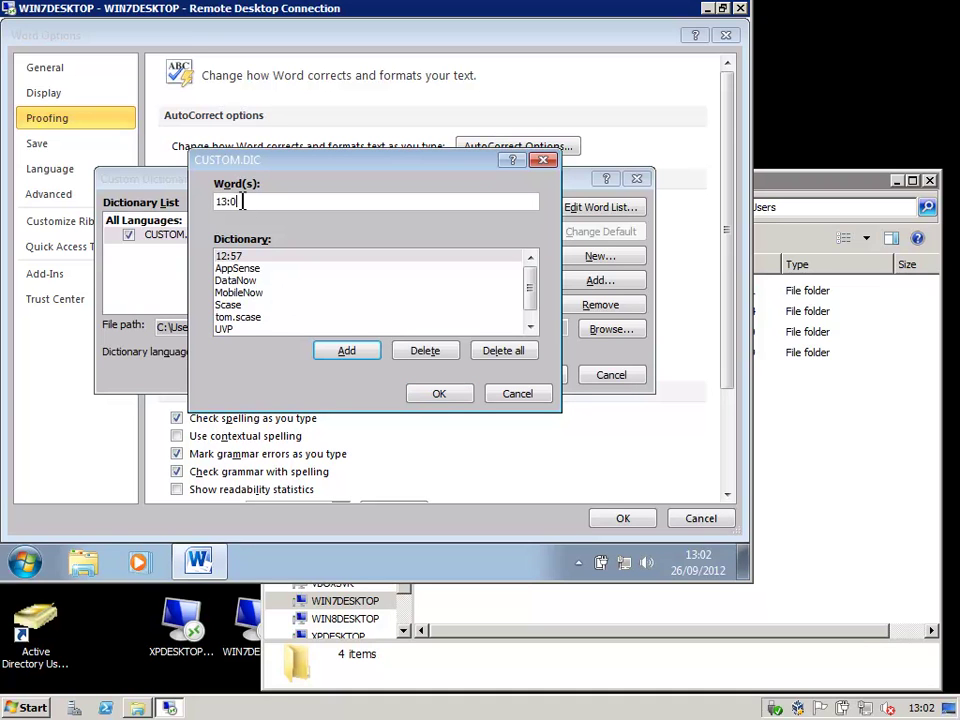
type("2")
left_click(345, 354)
left_click(444, 396)
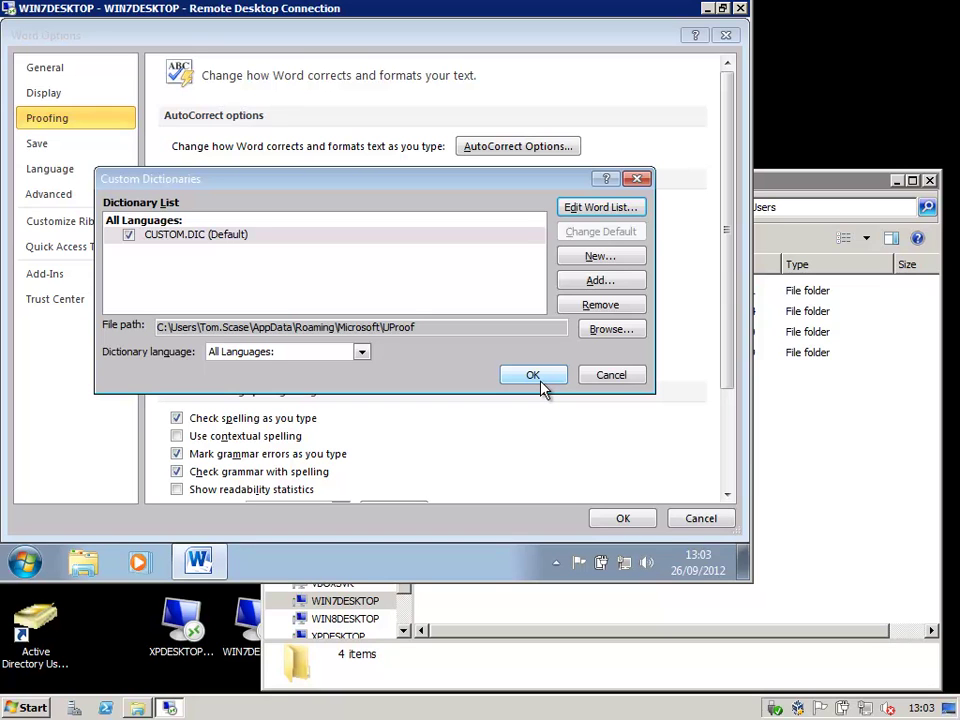
left_click(535, 377)
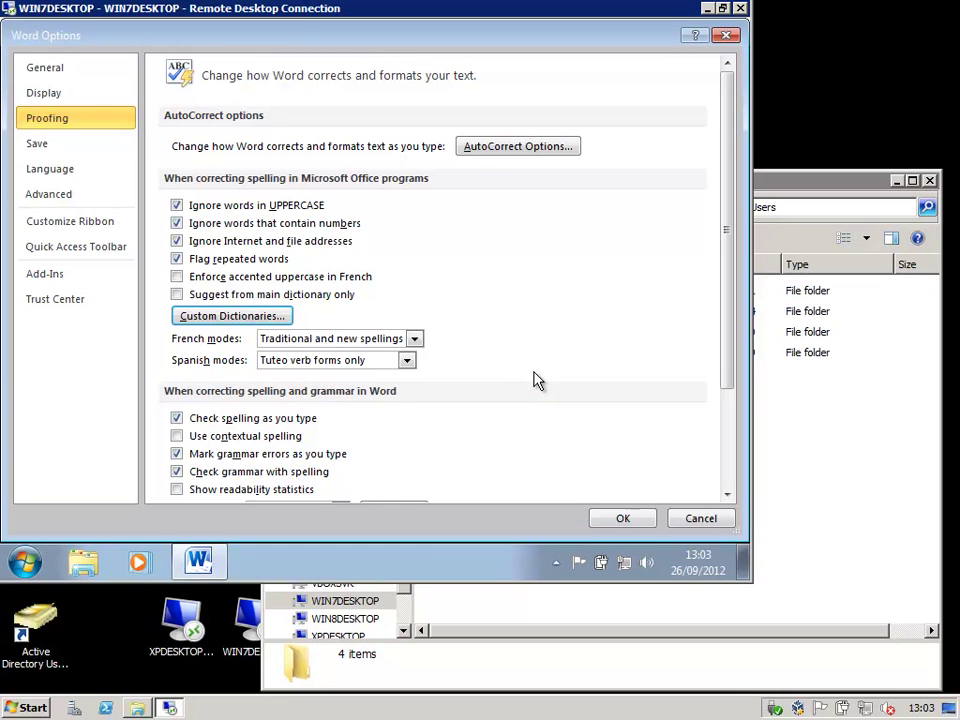
Set the colour scheme to Black in Word's general options.
left_click(46, 69)
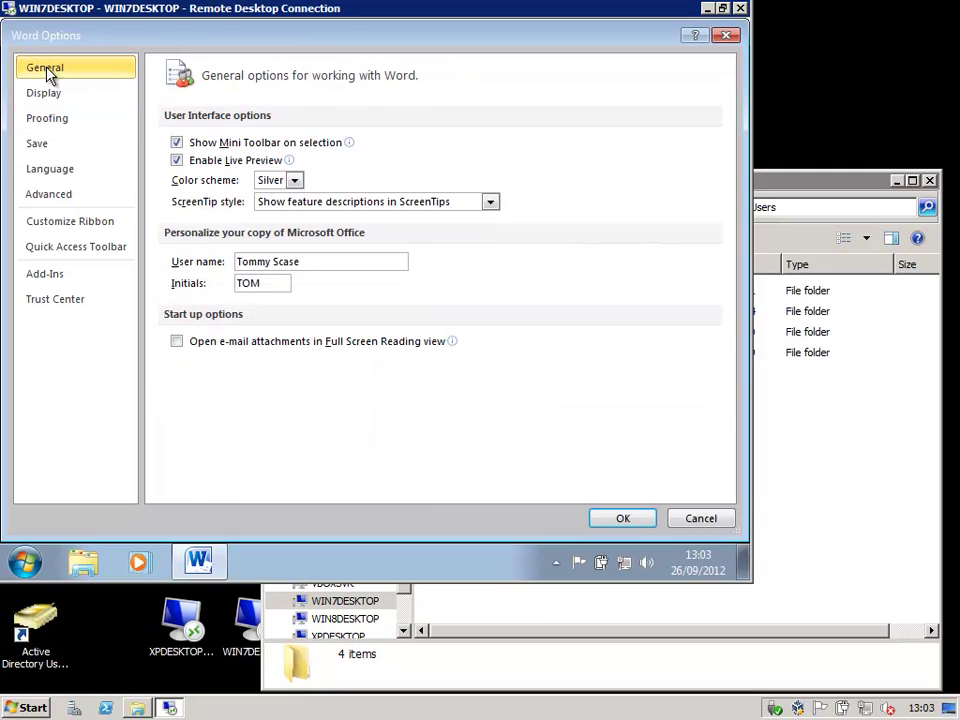
left_click(284, 181)
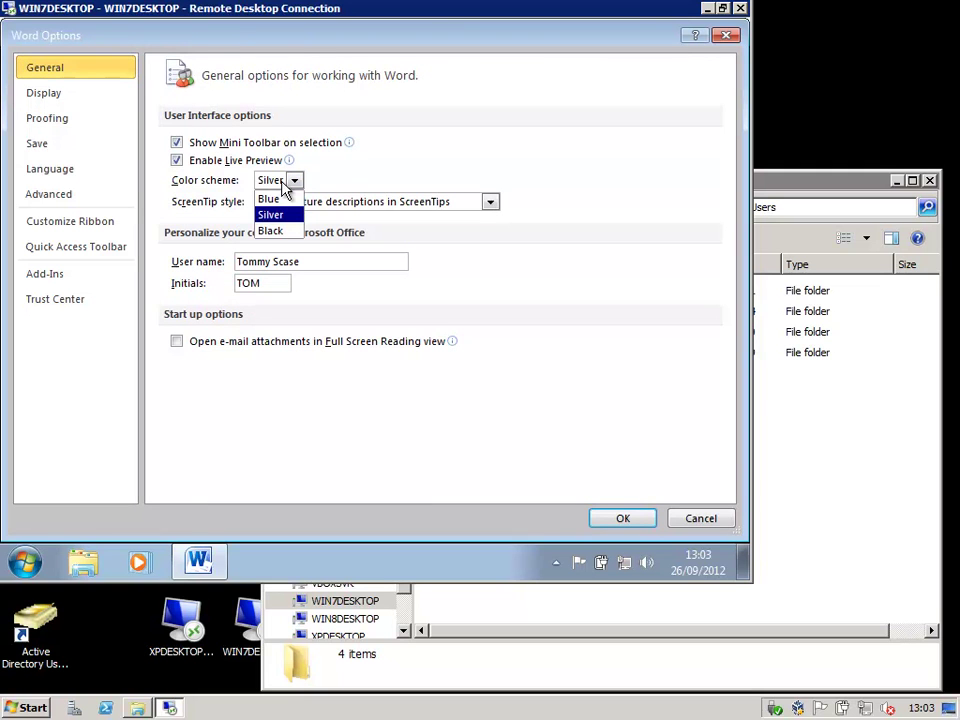
left_click(285, 231)
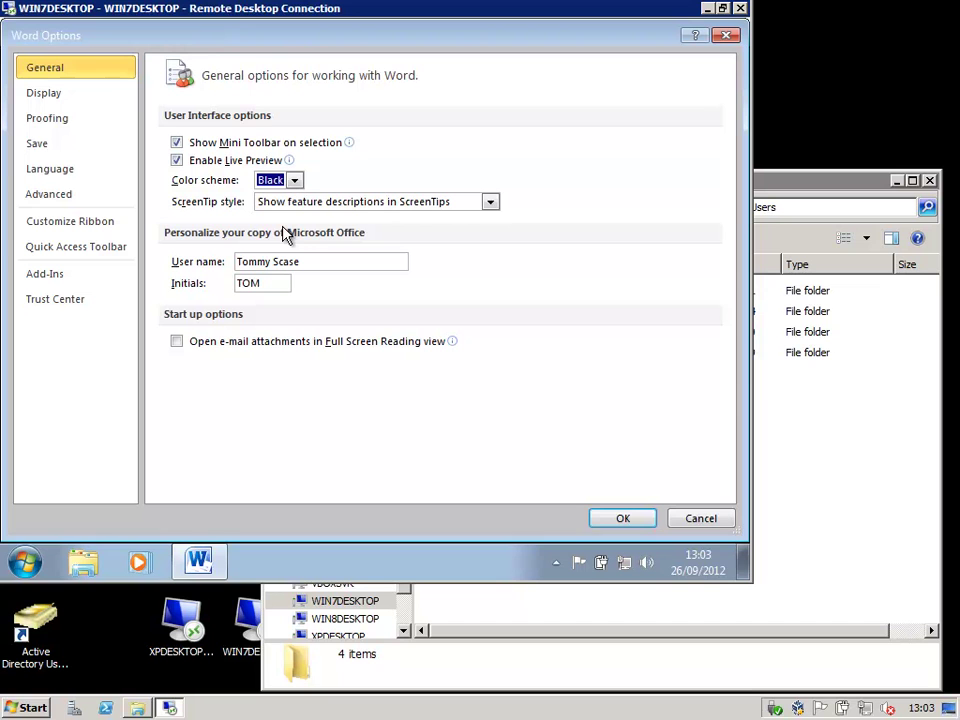
Always show tab characters, spaces, paragraph marks and hidden text in Word, and apply the options.
left_click(54, 95)
left_click(178, 235)
left_click(178, 252)
left_click(178, 270)
left_click(178, 287)
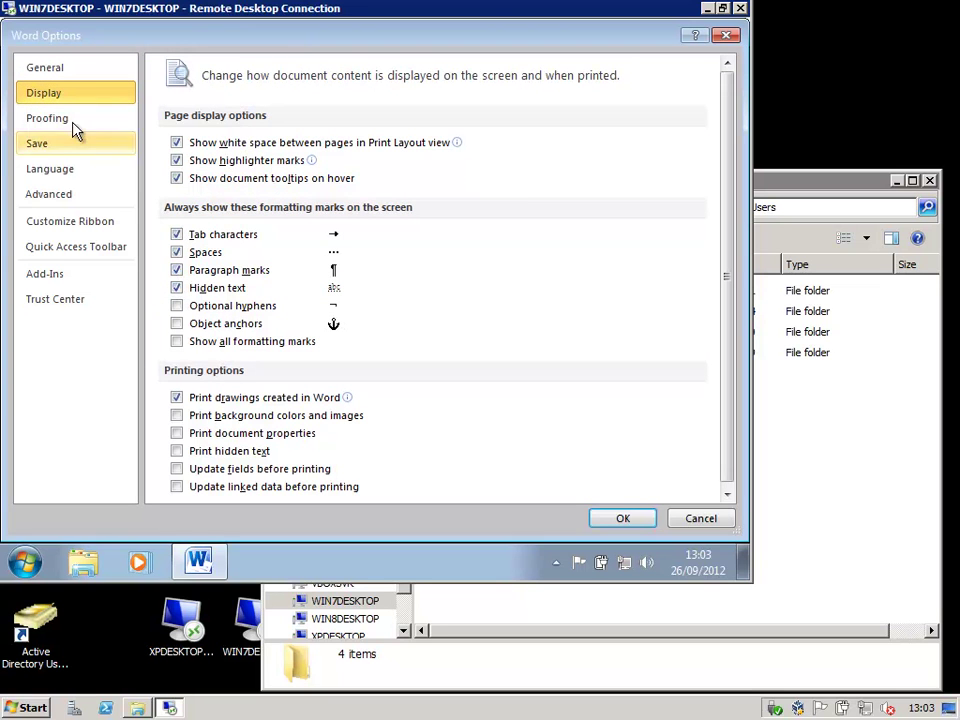
left_click(50, 69)
left_click(632, 519)
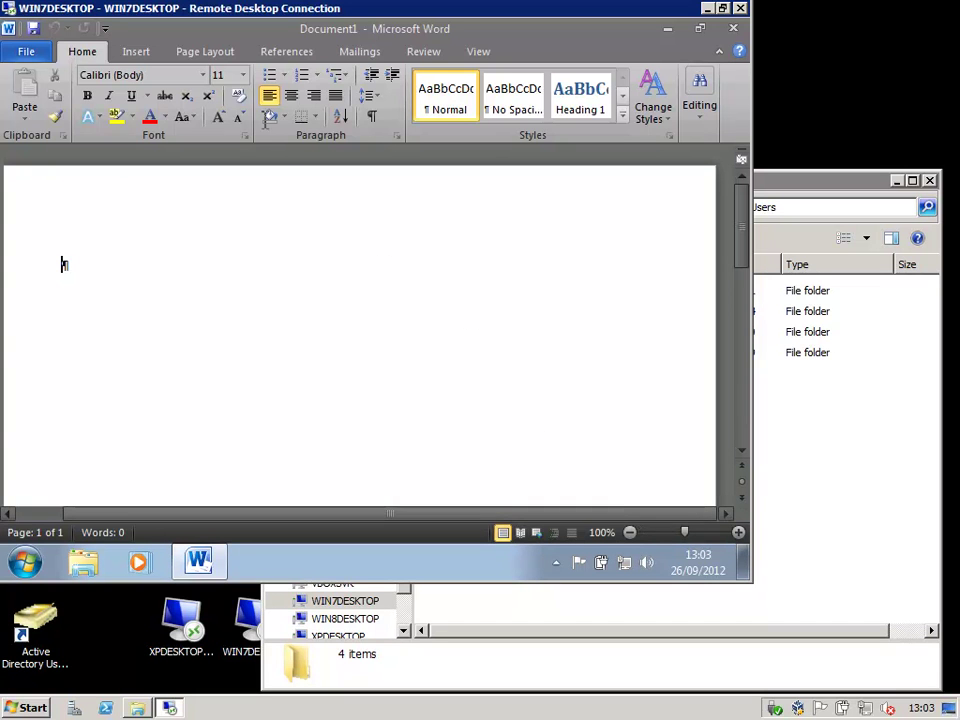
Add the New, Open and printing commands to Word's Quick Access Toolbar and close Word.
left_click(104, 28)
left_click(148, 74)
left_click(126, 30)
left_click(167, 90)
left_click(146, 28)
left_click(195, 155)
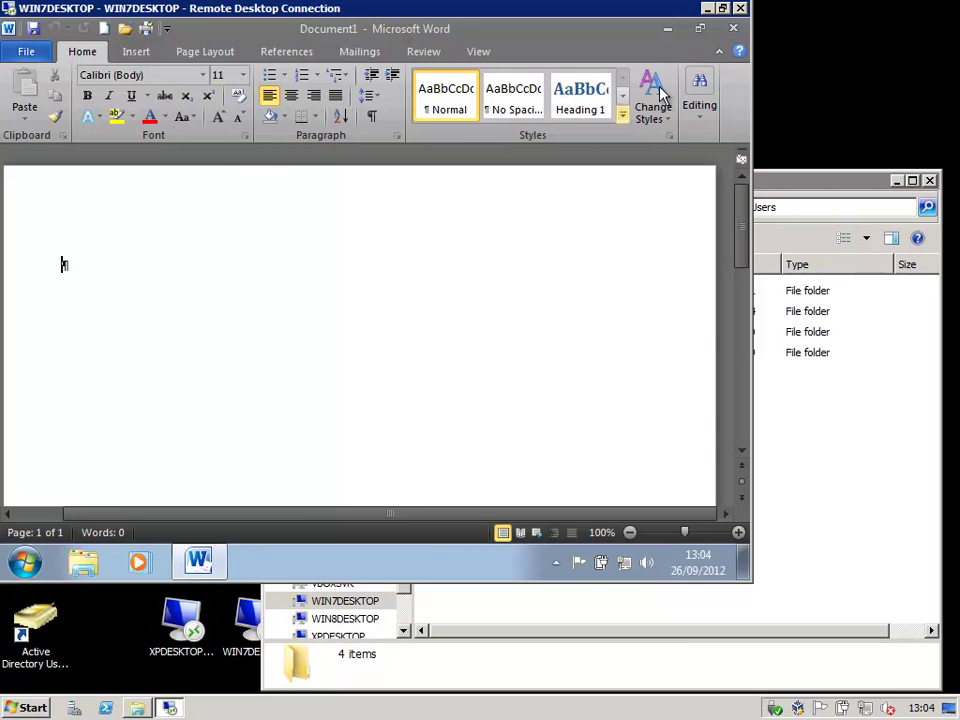
left_click(735, 28)
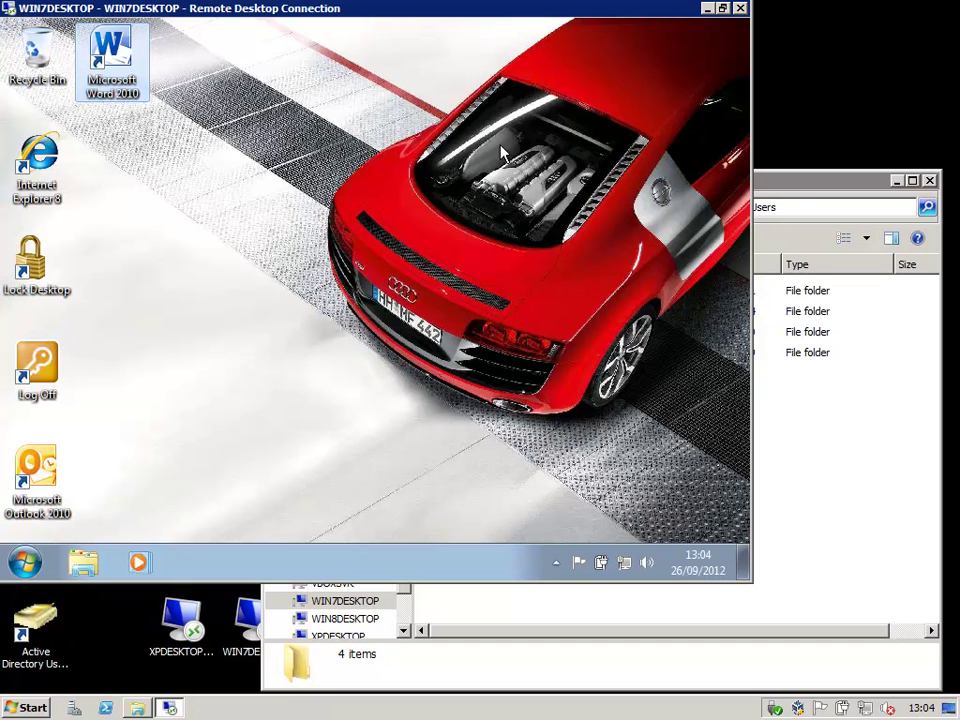
Close the Users folder window and start the remote connection to WIN8DESKTOP.
left_click(829, 196)
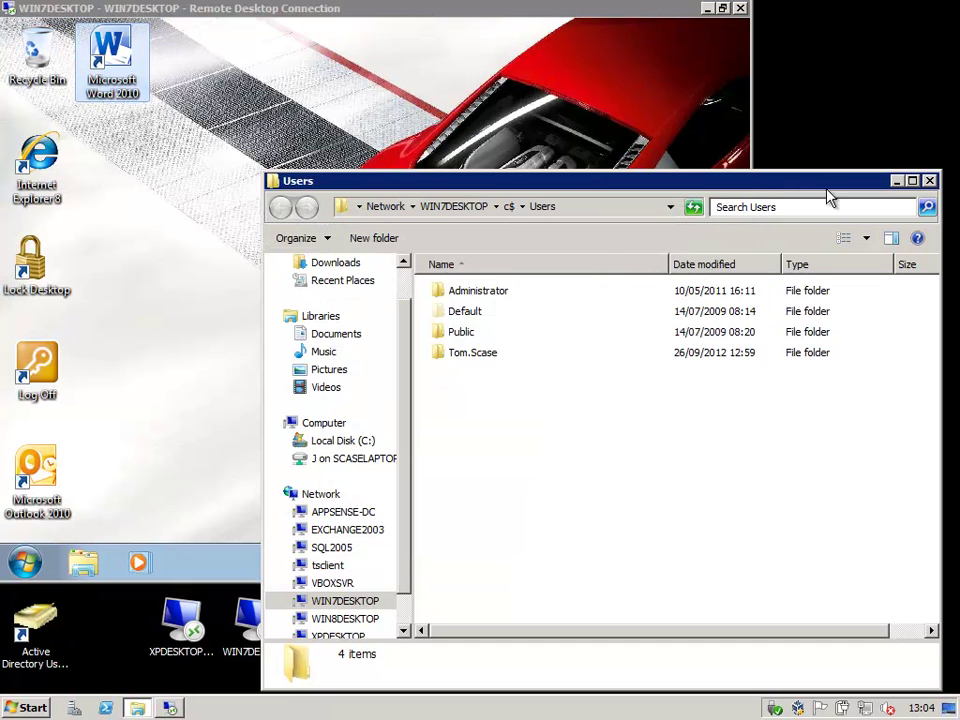
left_click(931, 181)
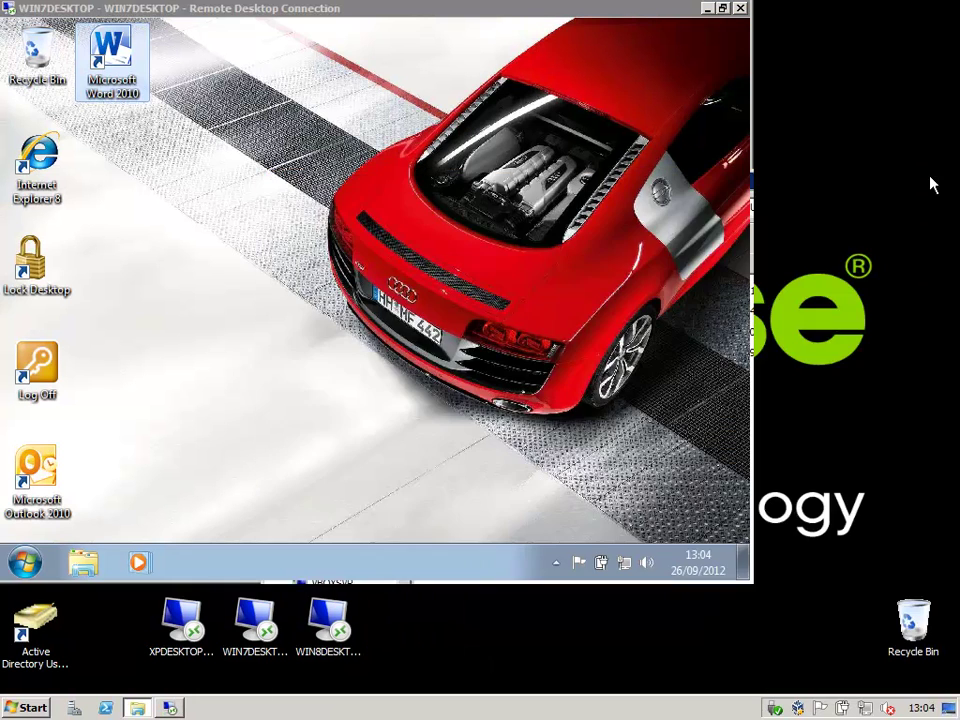
double_click(330, 627)
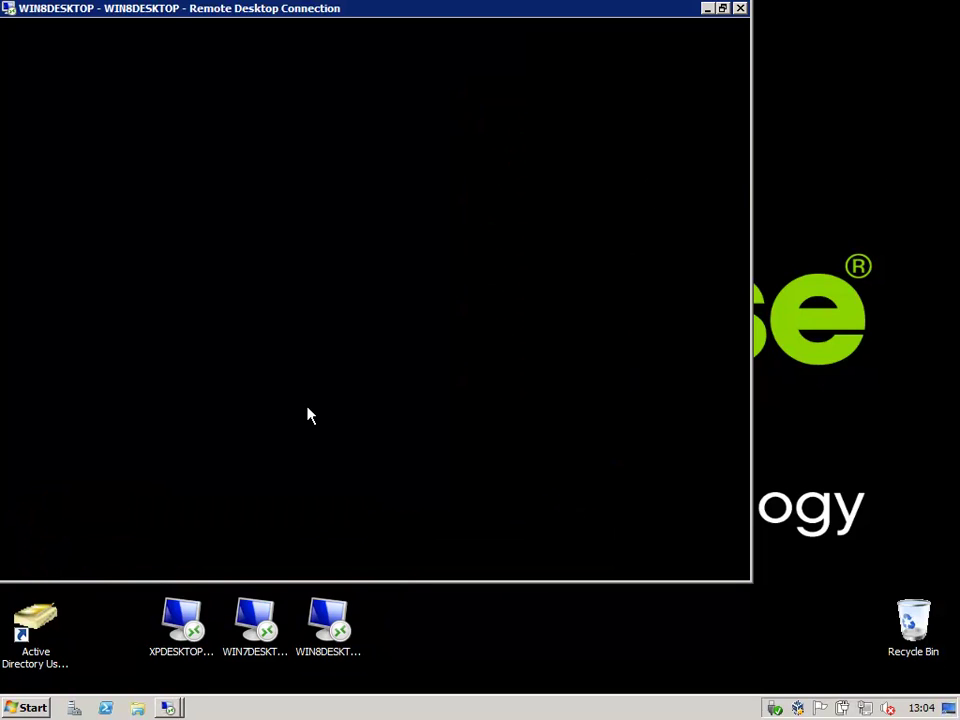
Move and enlarge the WIN8DESKTOP remote window until the whole remote screen fits without scroll bars.
left_click_drag(152, 10, 294, 142)
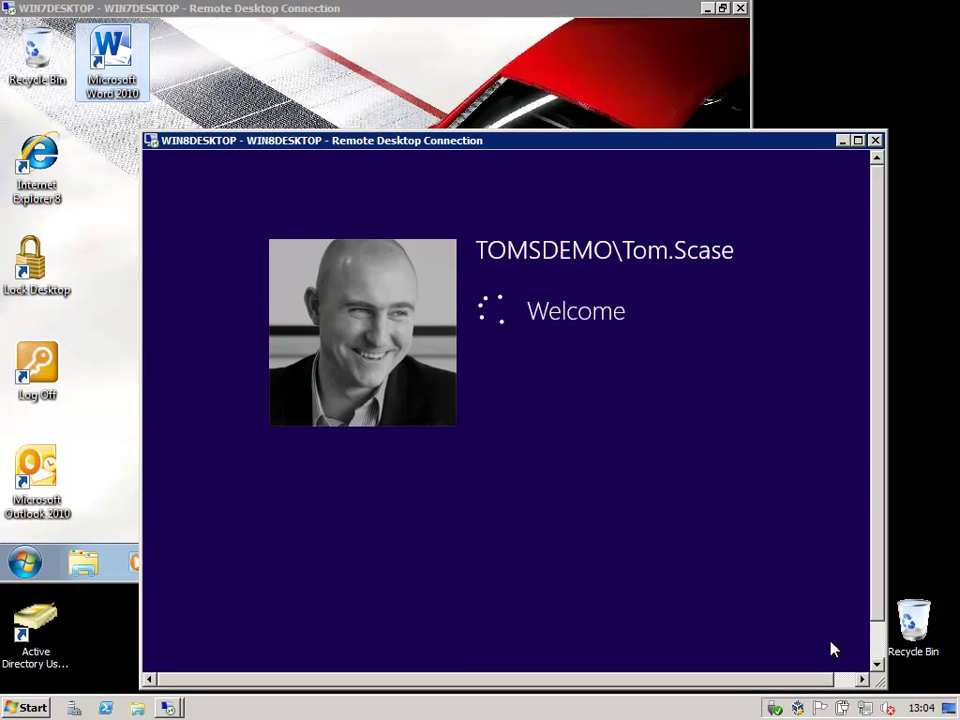
left_click_drag(880, 688, 893, 688)
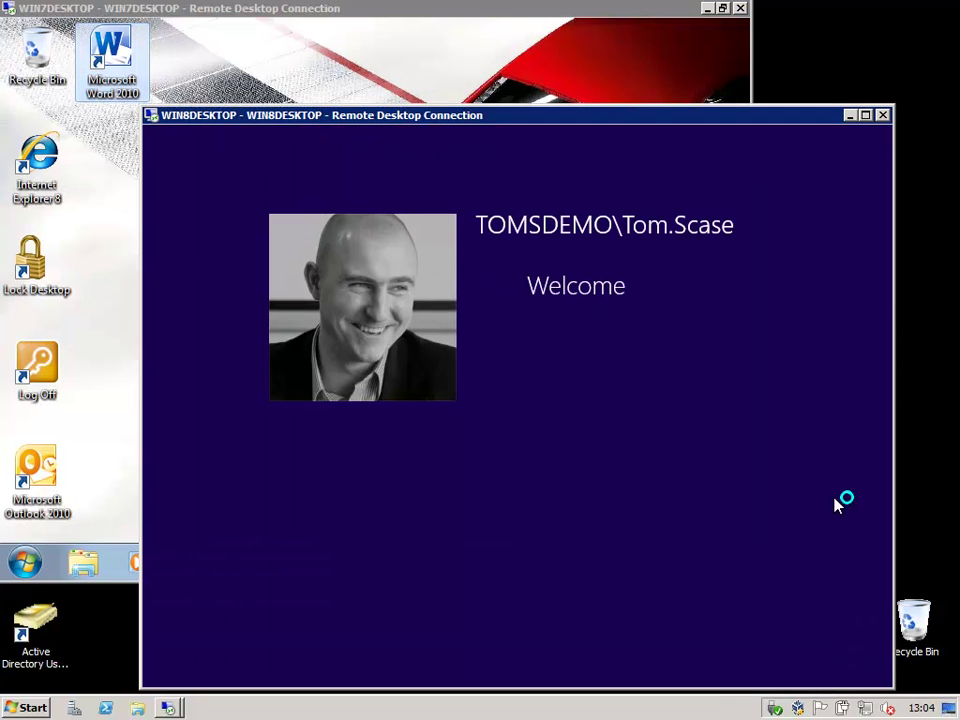
left_click_drag(431, 118, 478, 132)
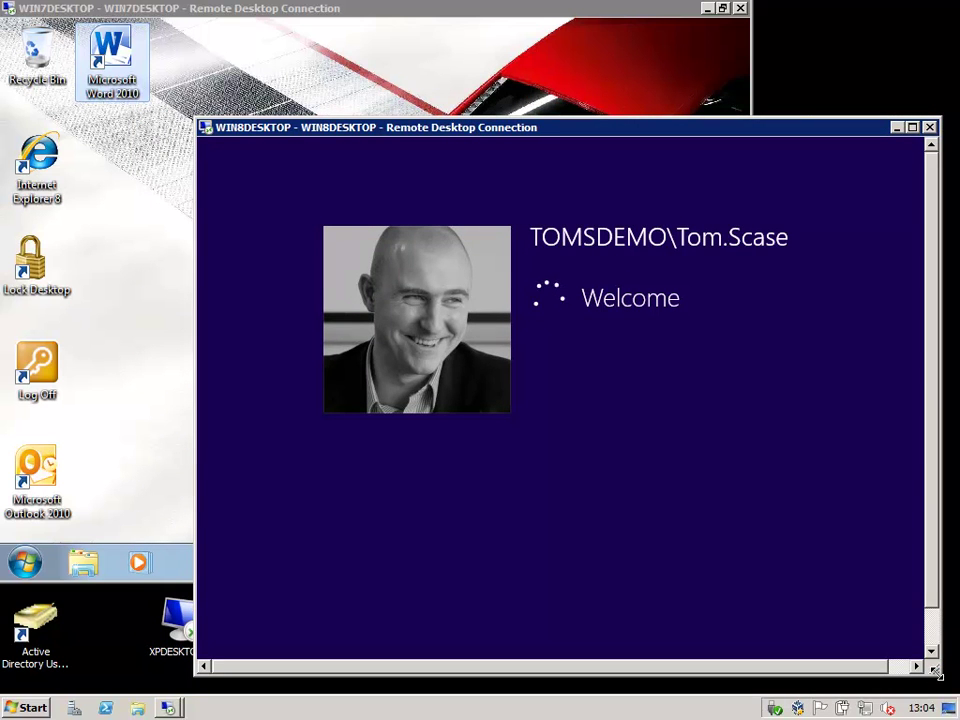
left_click_drag(931, 676, 944, 690)
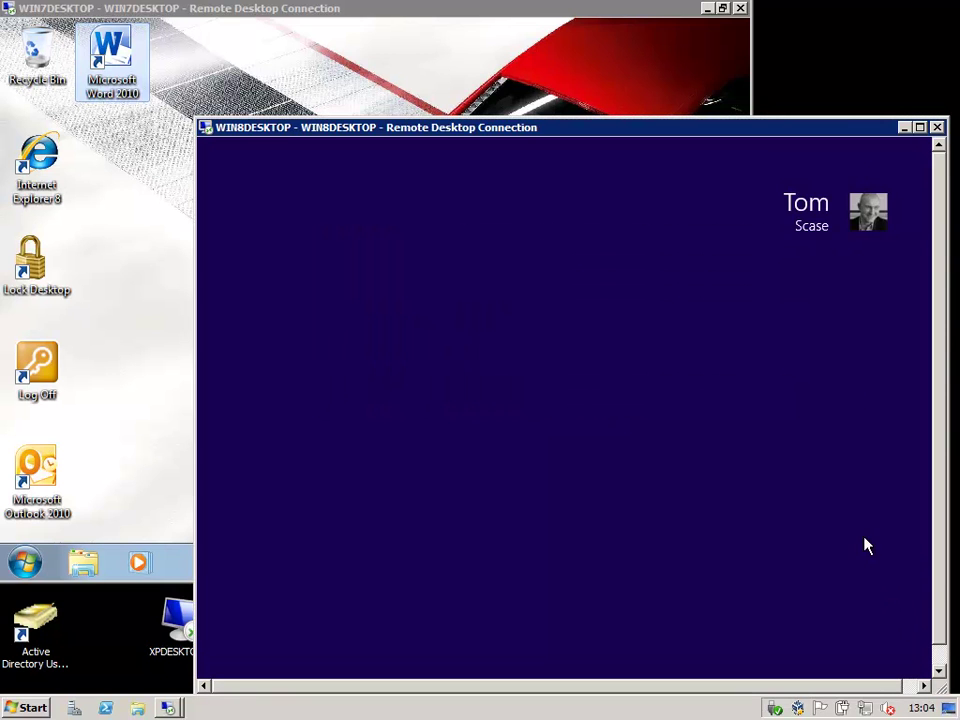
left_click_drag(533, 128, 504, 104)
left_click_drag(920, 664, 955, 698)
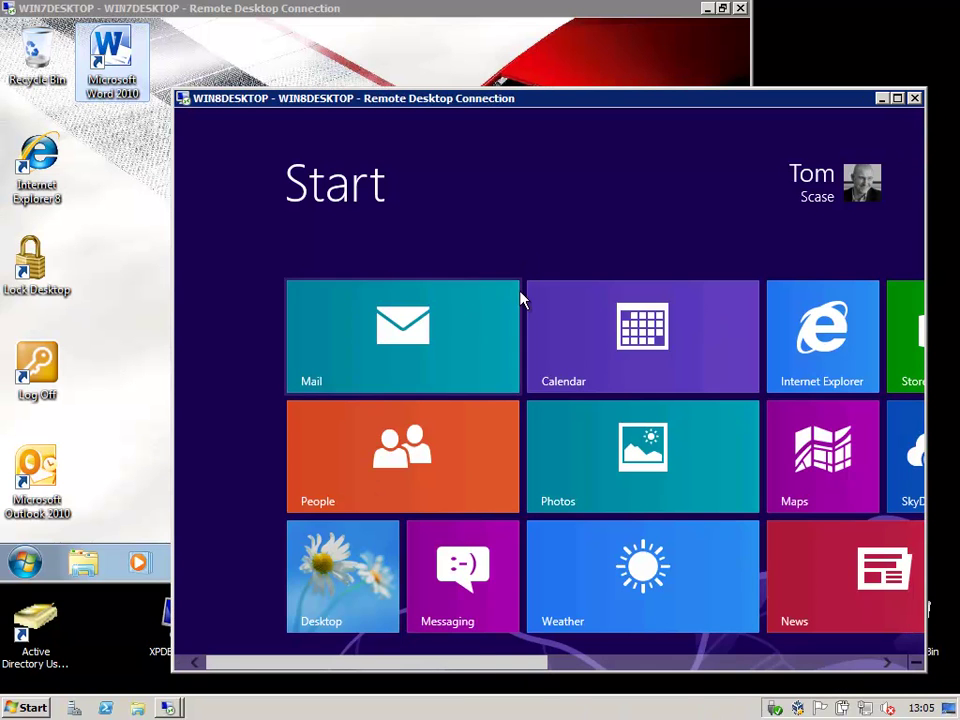
Go from the Windows 8 Start screen to the desktop and start App-V Word 2010.
left_click(348, 586)
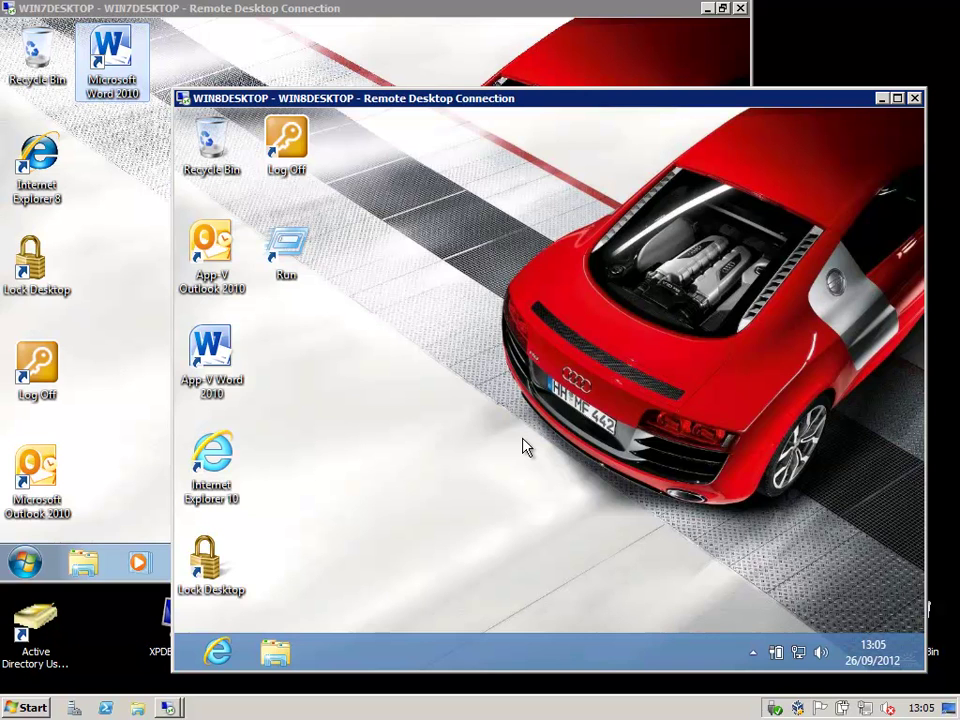
left_click(211, 358)
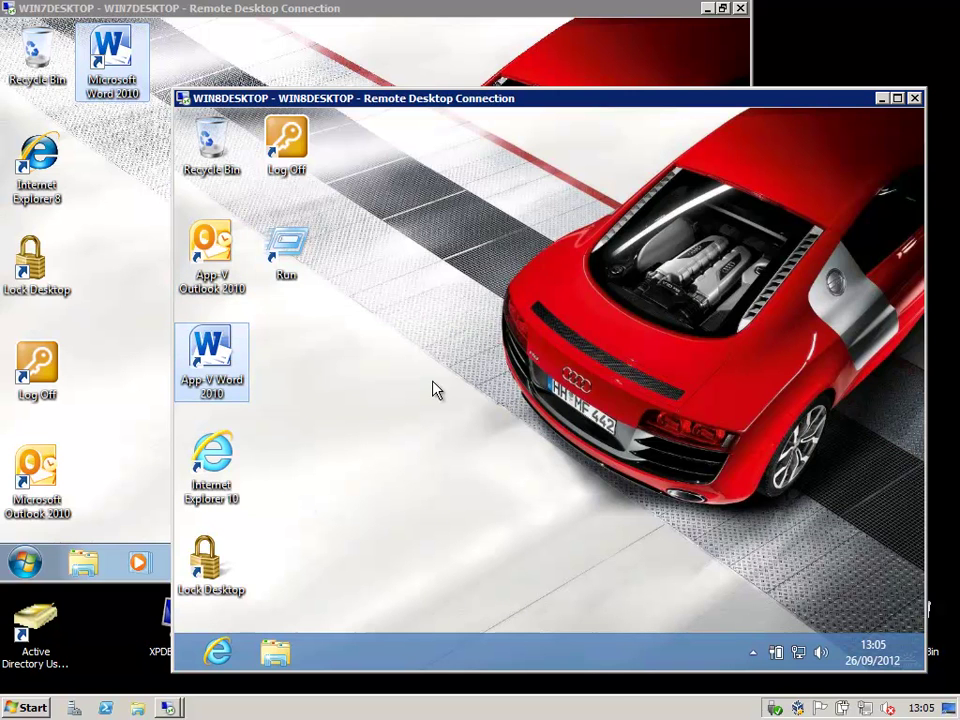
double_click(234, 356)
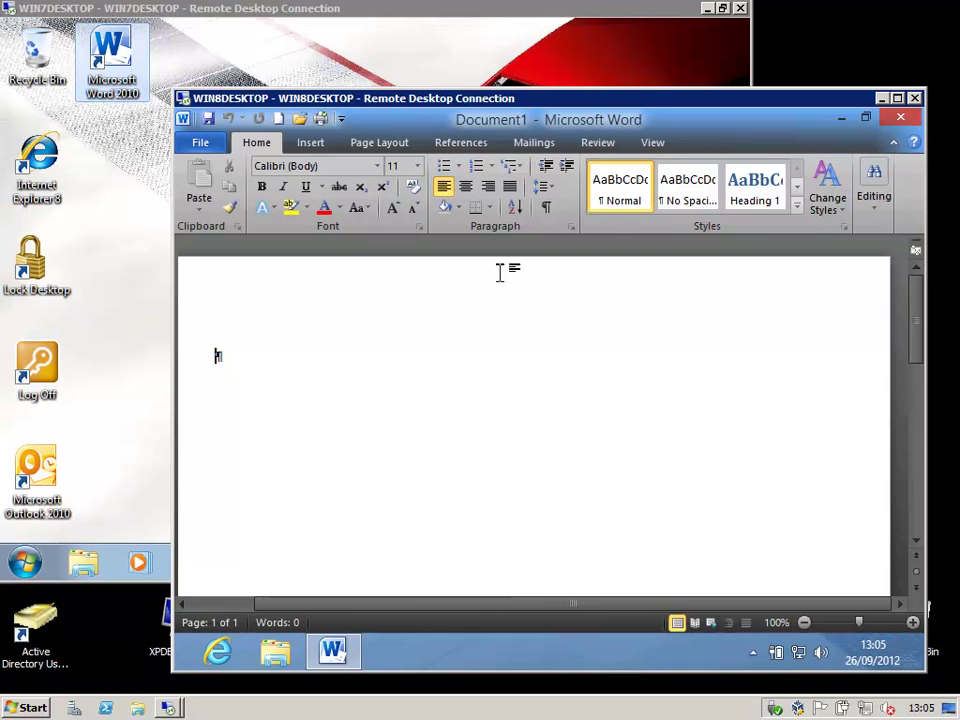
Open Word's options on the Windows 8 desktop and examine the General and Display settings.
left_click(202, 144)
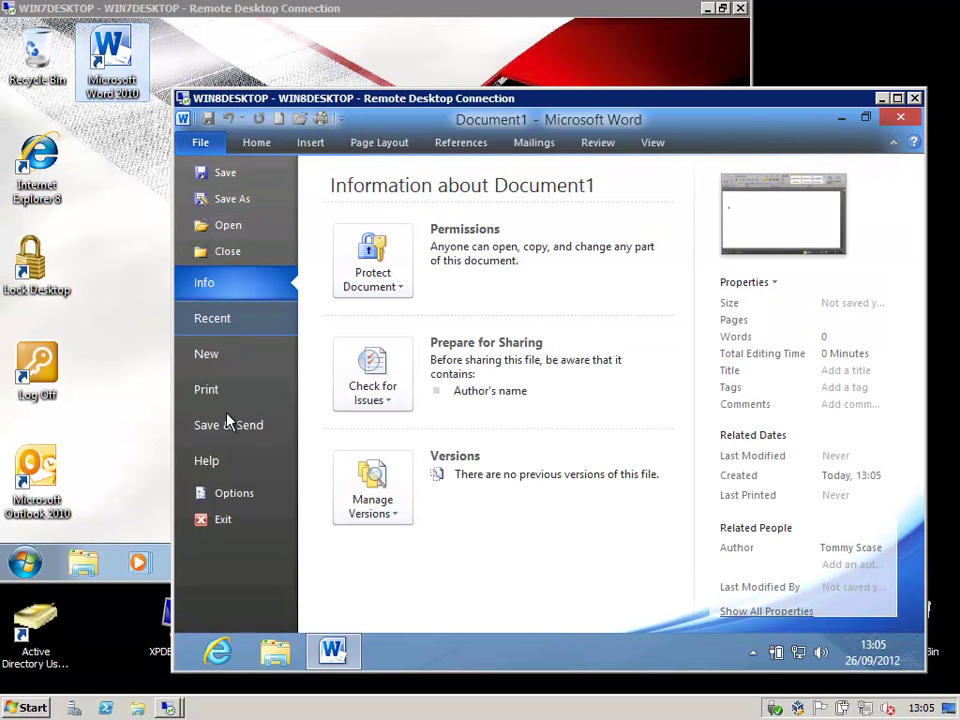
left_click(234, 497)
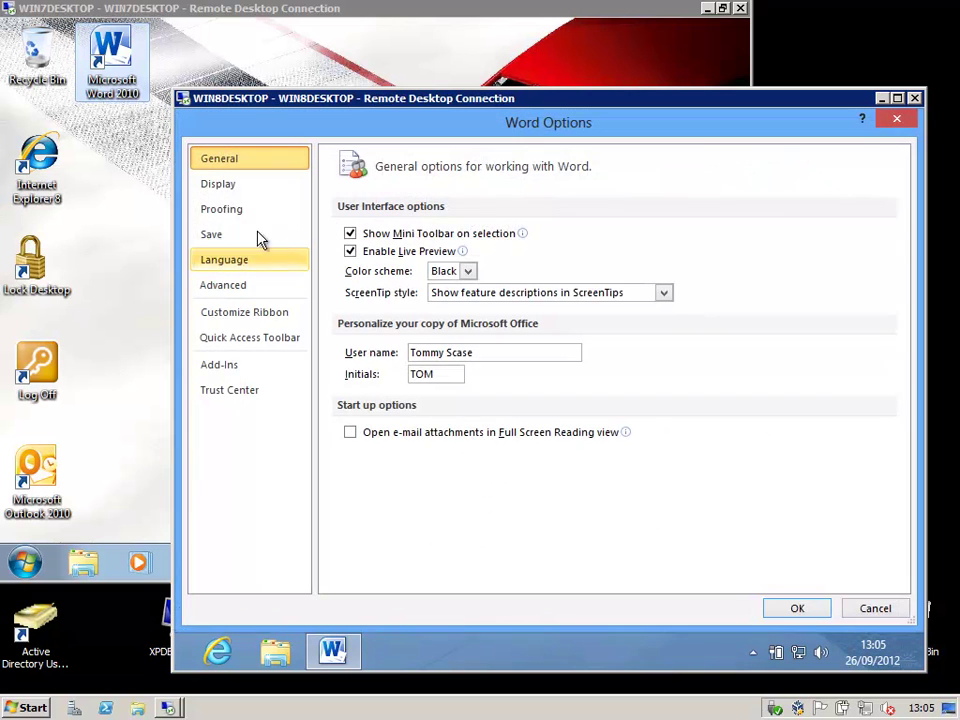
left_click(218, 186)
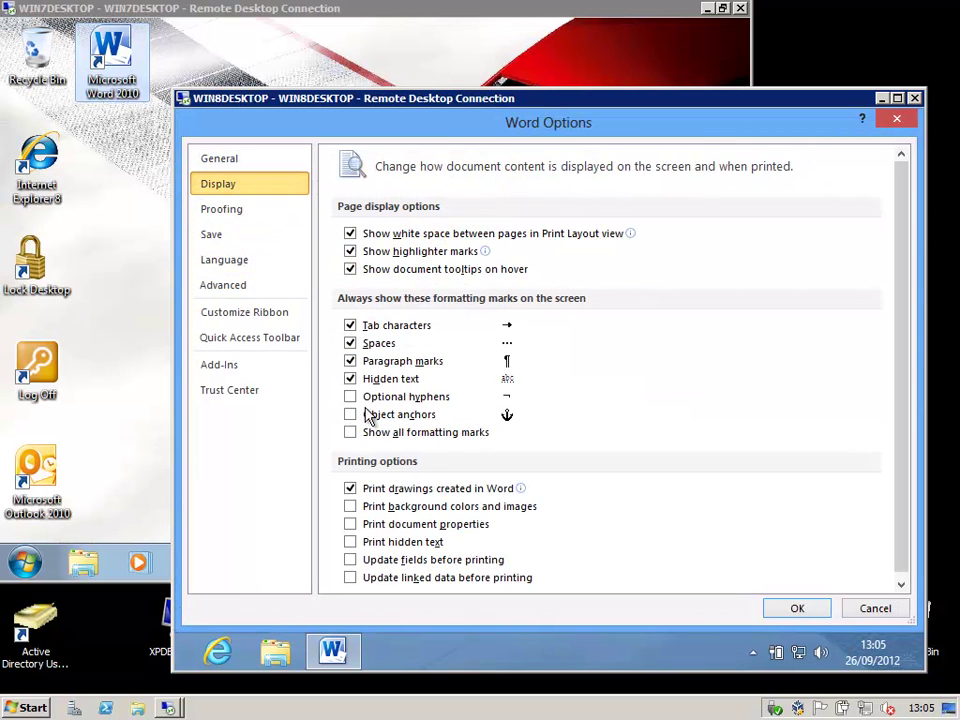
Add the word 13:06 to the custom dictionary CUSTOM.DIC and accept the dictionary changes.
left_click(236, 214)
left_click(422, 410)
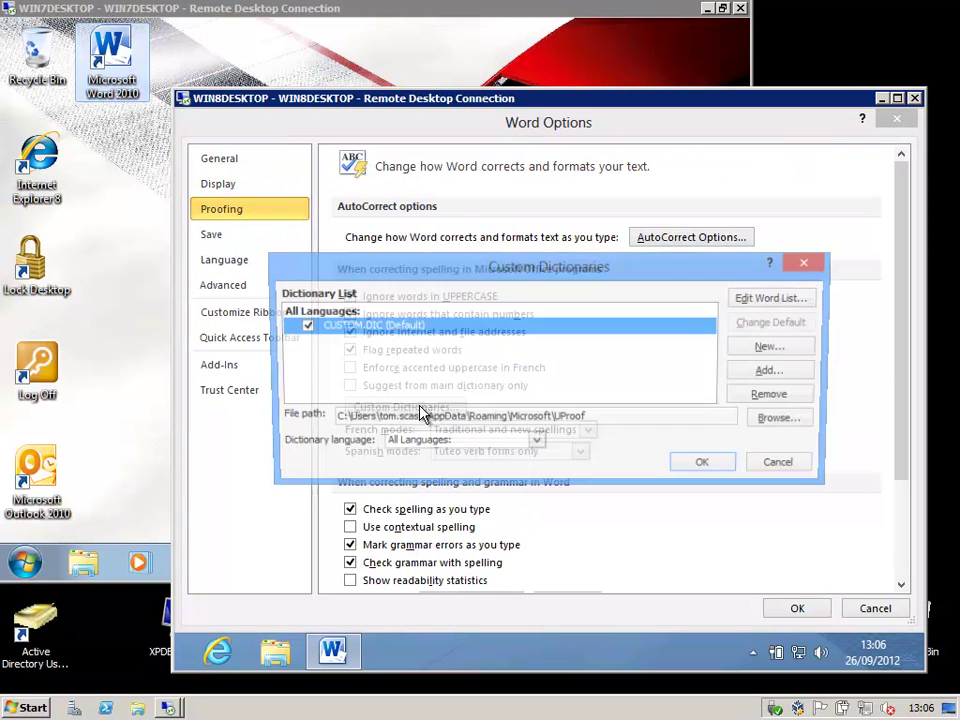
left_click(766, 298)
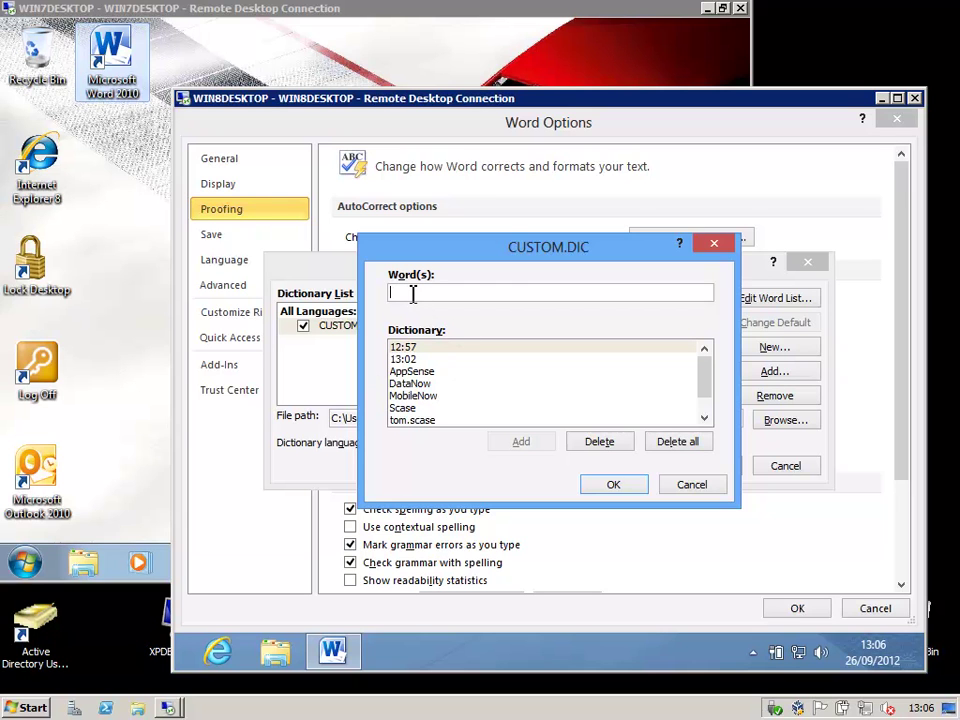
type("13:0")
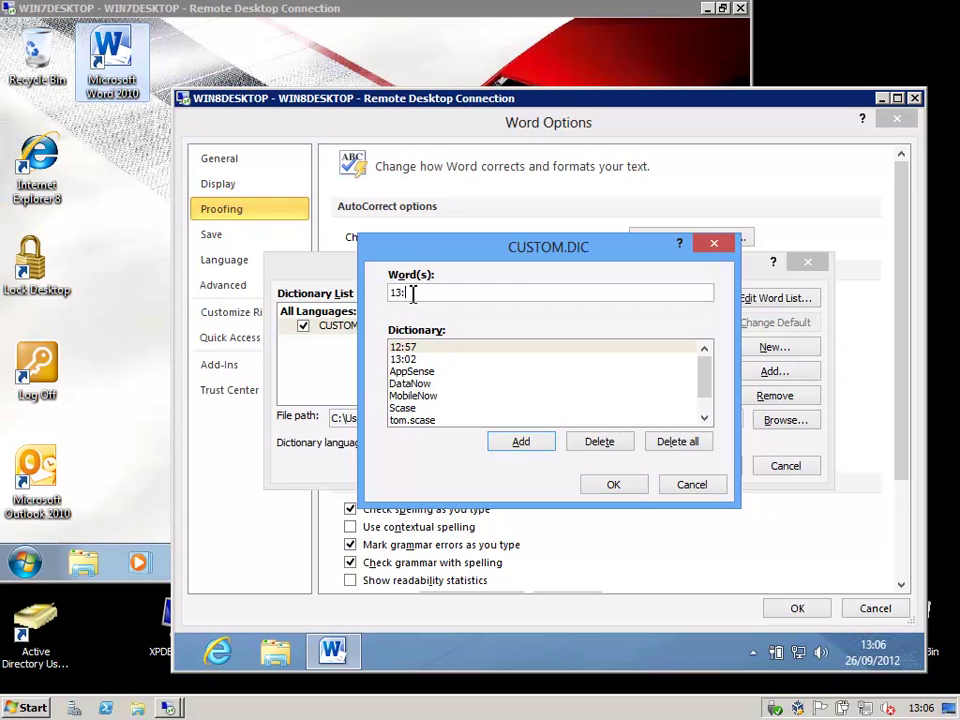
type("6")
left_click(523, 441)
left_click(613, 485)
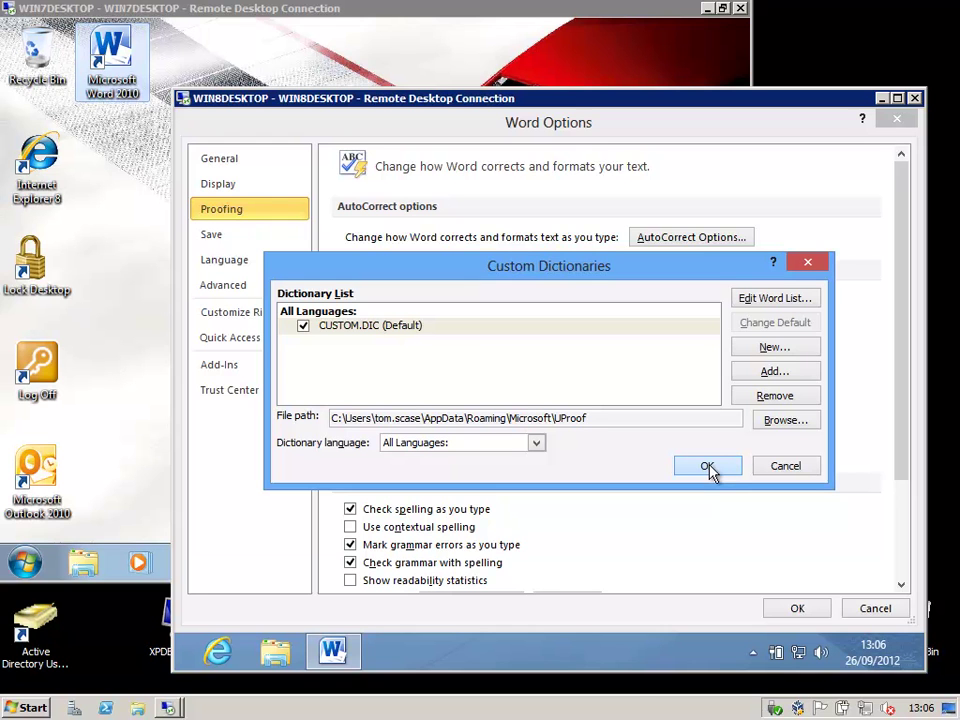
left_click(708, 468)
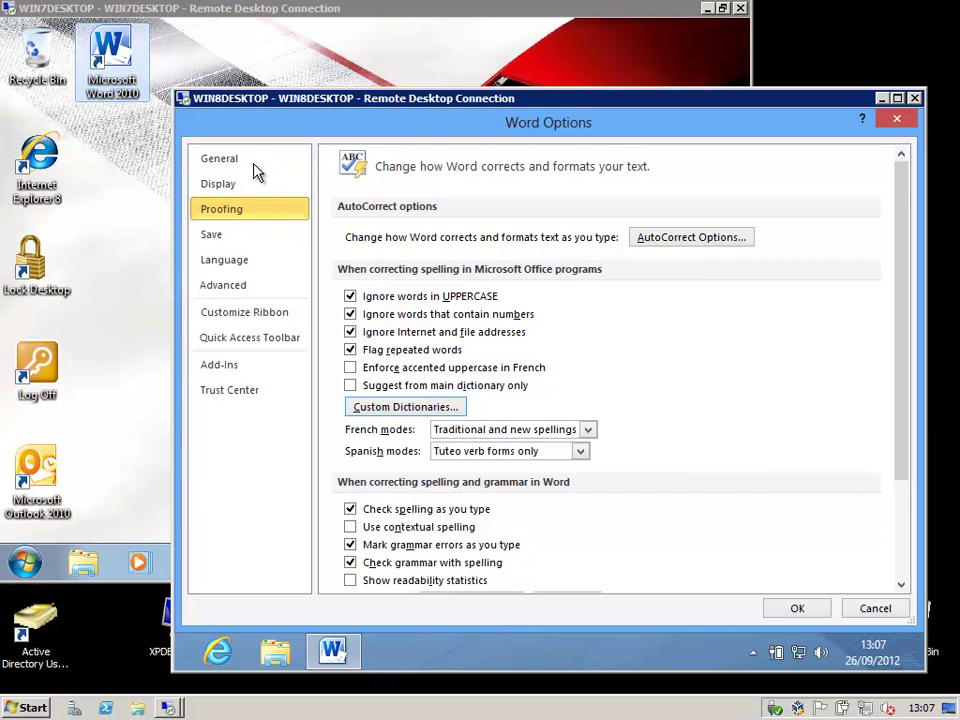
Set Word's color scheme to Blue and apply the options.
left_click(219, 160)
left_click(446, 273)
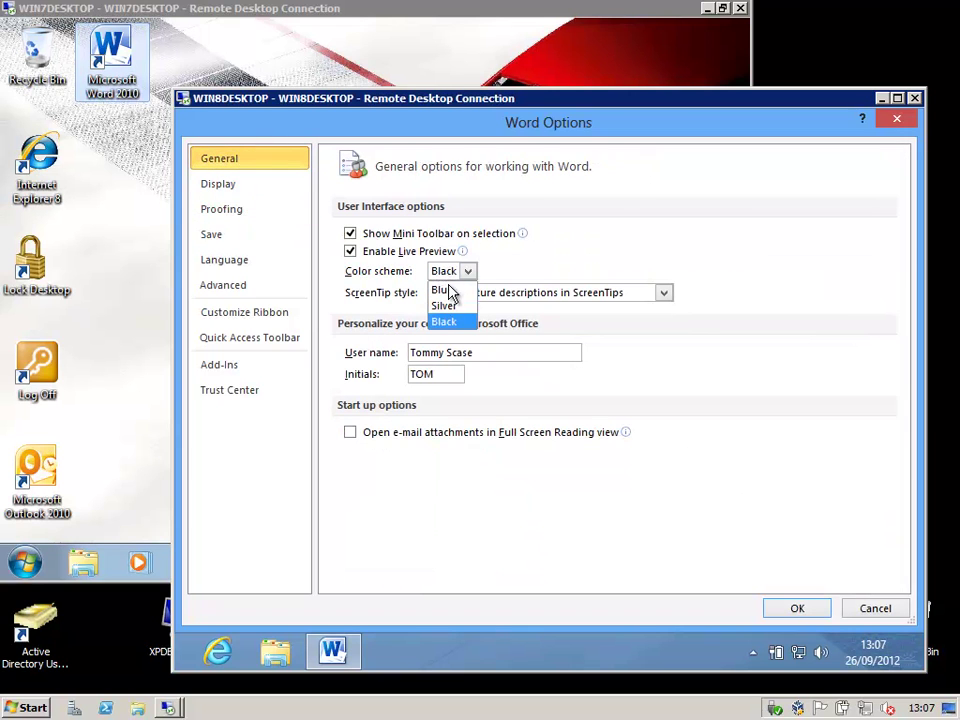
left_click(446, 290)
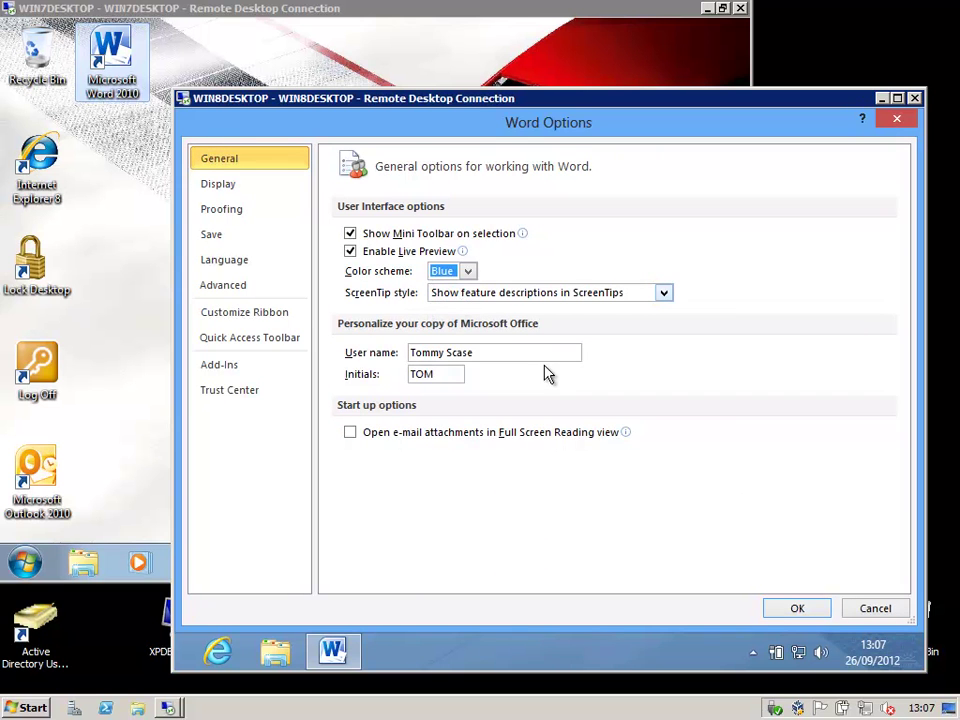
left_click(784, 607)
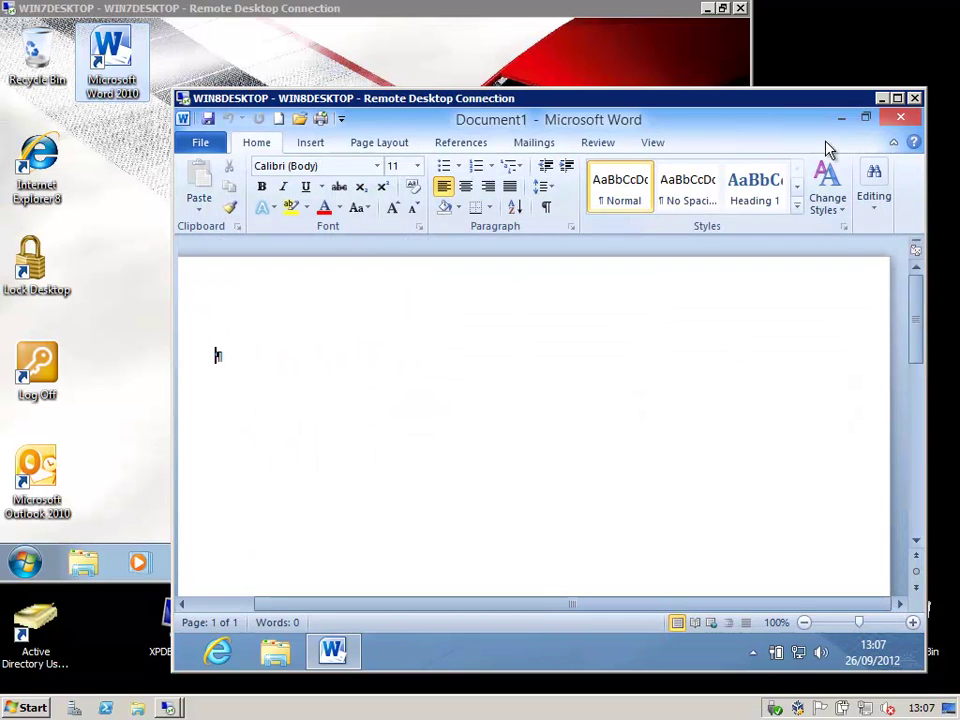
Restore the Word window to a smaller size, move it toward the desktop's lower-right area and close Word.
left_click(865, 118)
left_click_drag(463, 150, 627, 276)
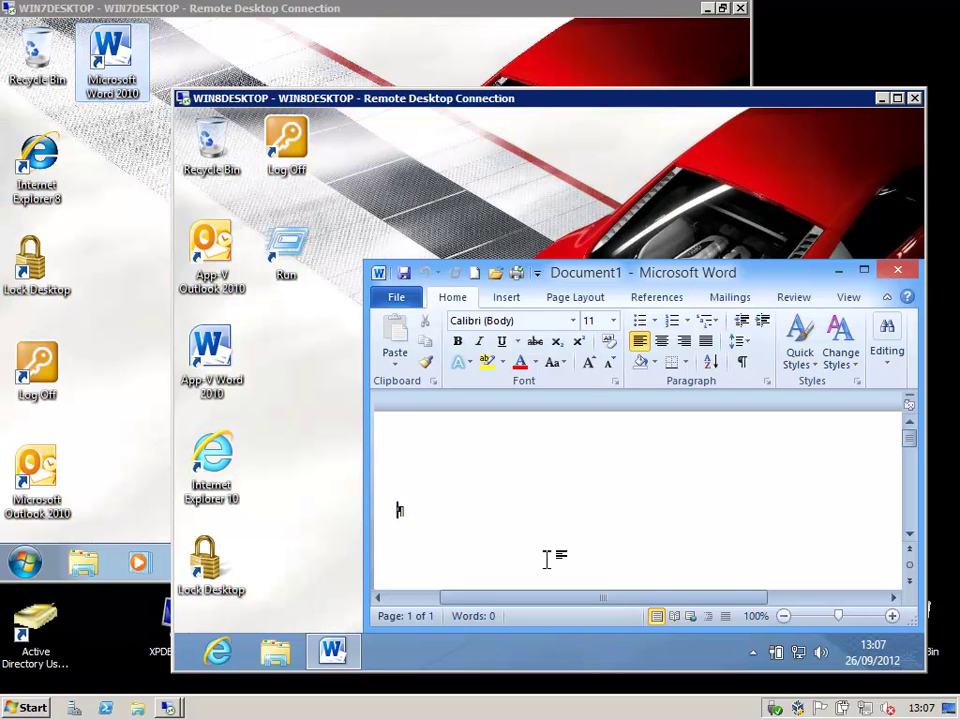
left_click(897, 270)
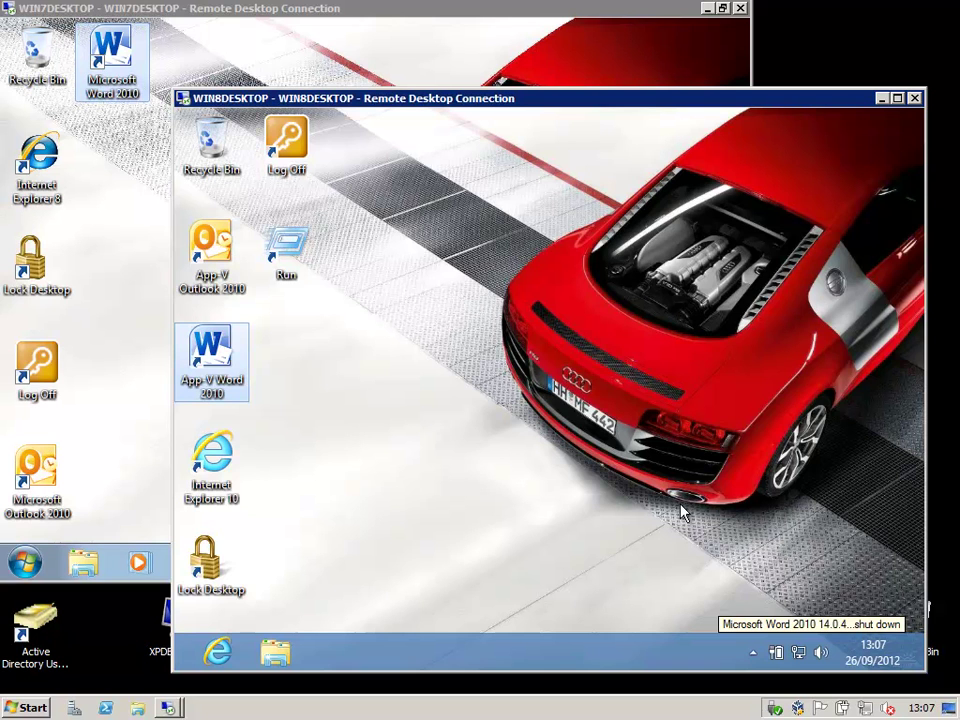
Switch to the WIN7DESKTOP session, start Word 2010 and open its options.
left_click(364, 60)
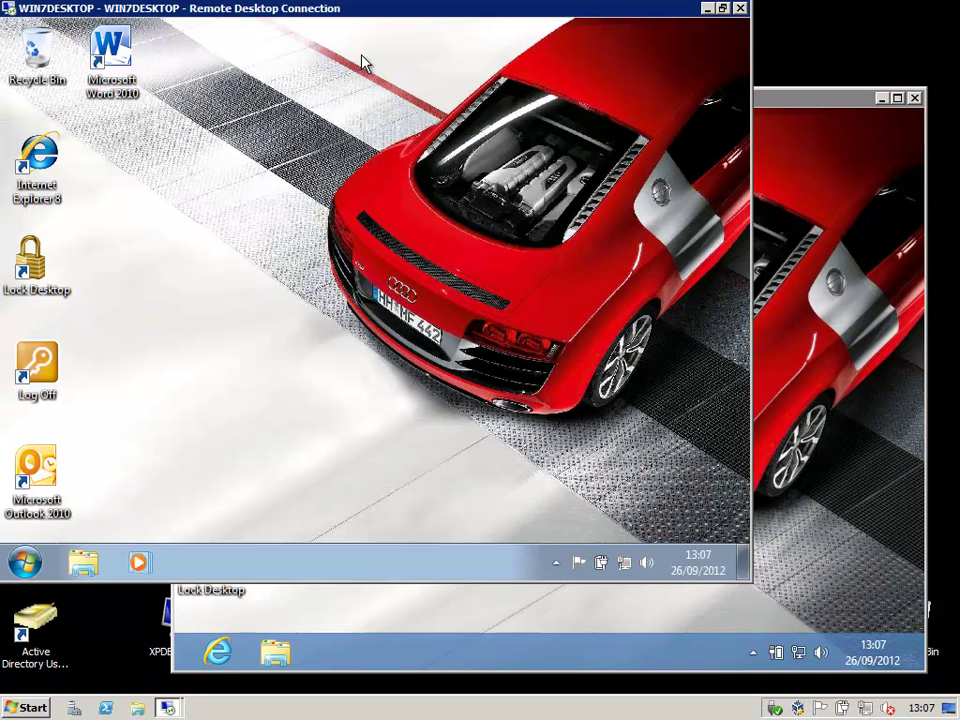
double_click(98, 66)
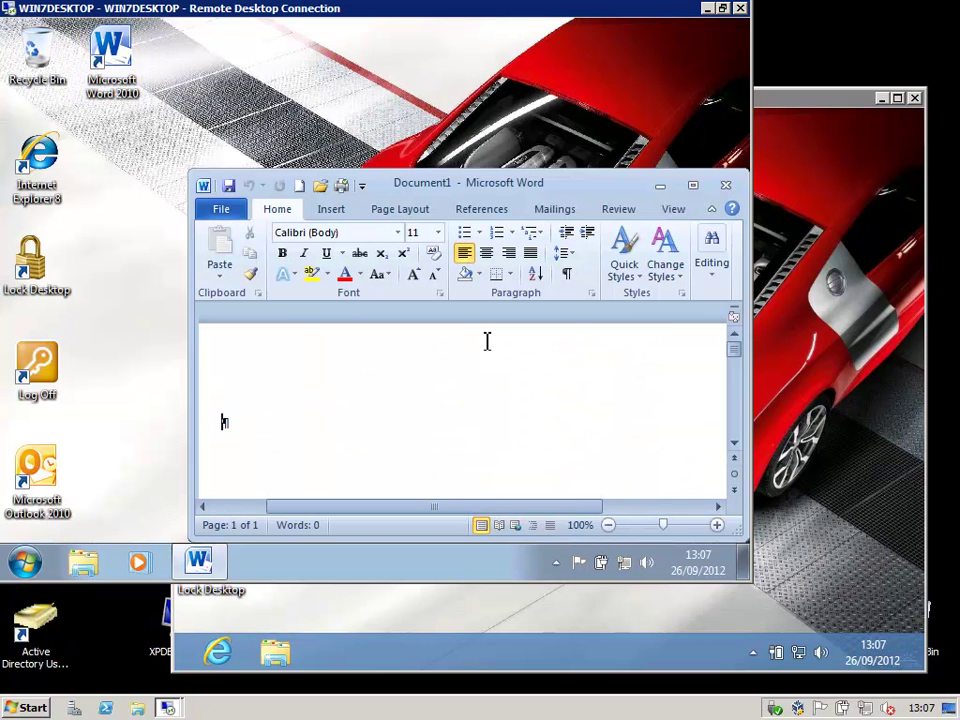
left_click(225, 217)
scroll(253, 490, "down", 3)
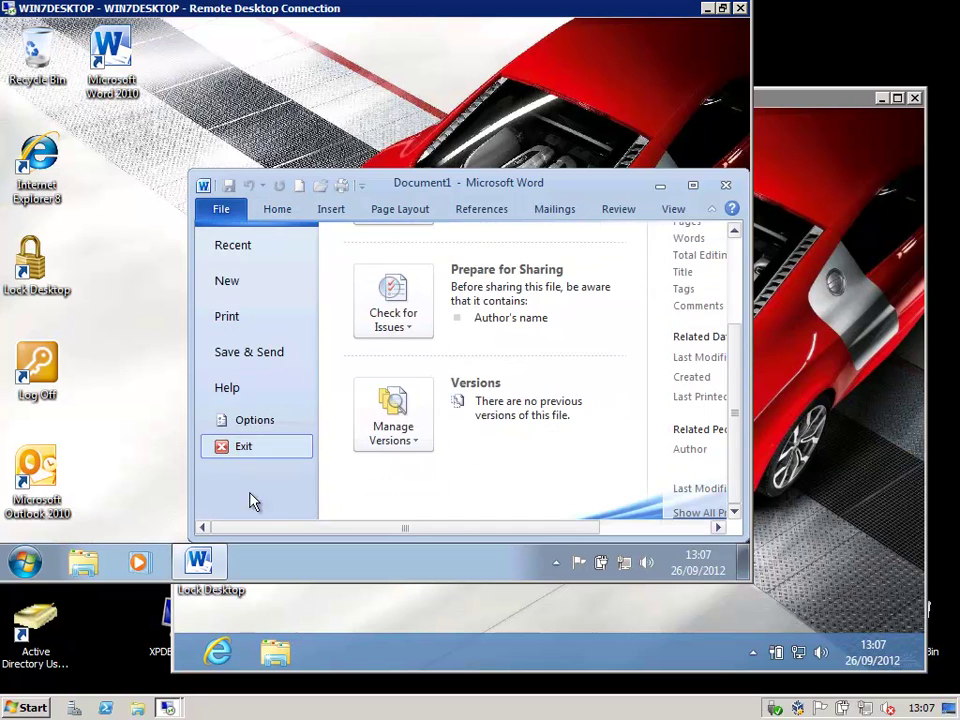
left_click(259, 427)
Examine the word list of the CUSTOM.DIC dictionary, leave the options and close Word.
left_click(62, 119)
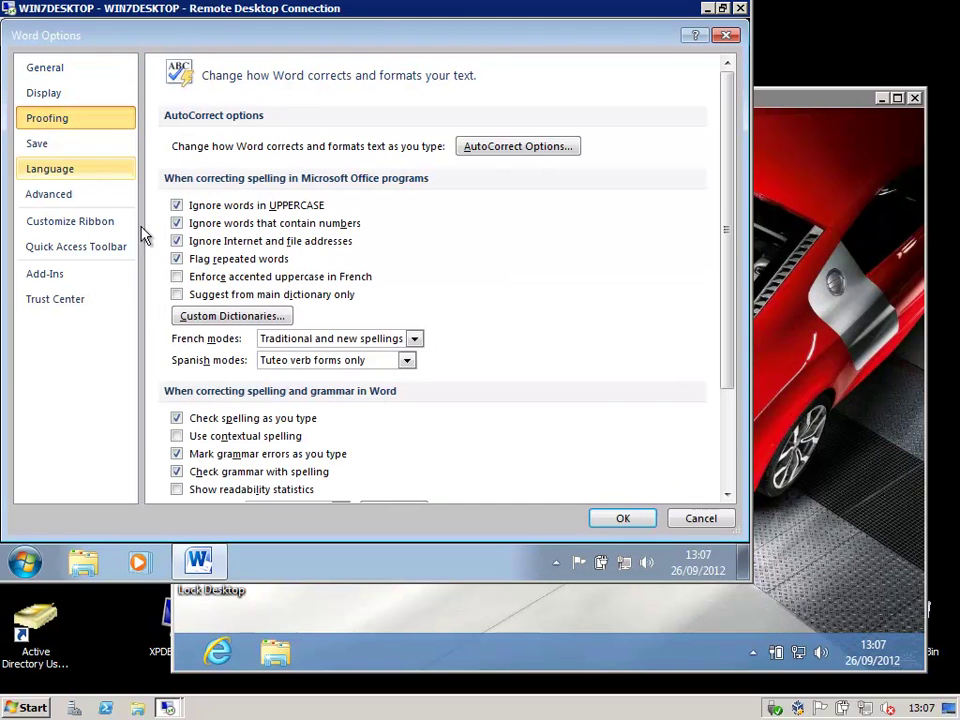
left_click(249, 321)
left_click(626, 209)
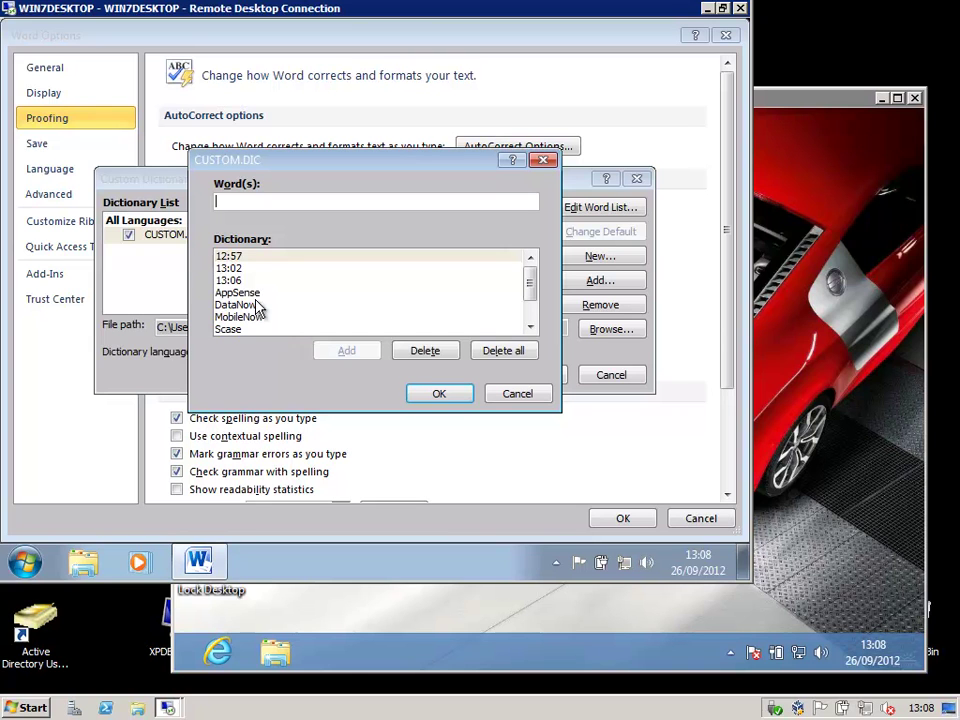
left_click(510, 396)
left_click(611, 376)
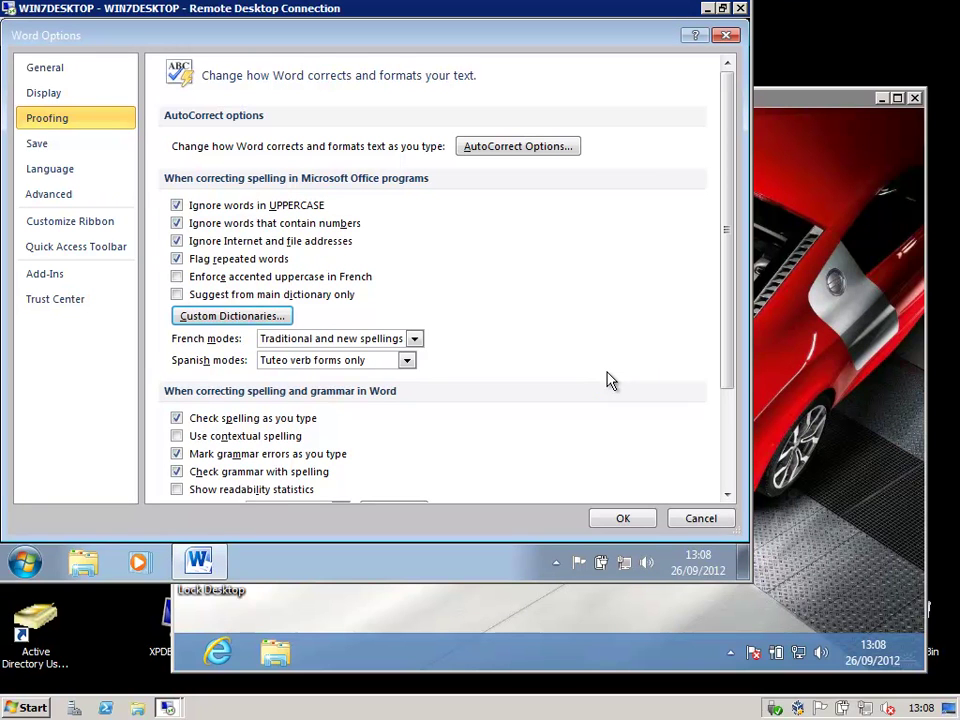
left_click(636, 523)
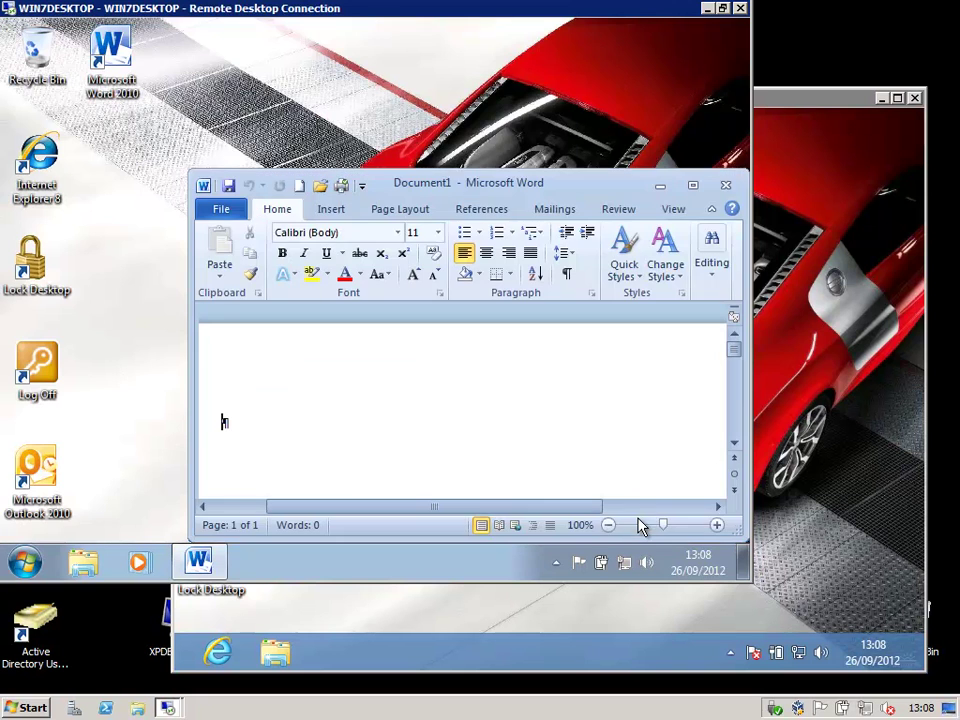
left_click(726, 185)
Start Outlook 2010, switch its calendar to Day view and close Outlook.
double_click(30, 480)
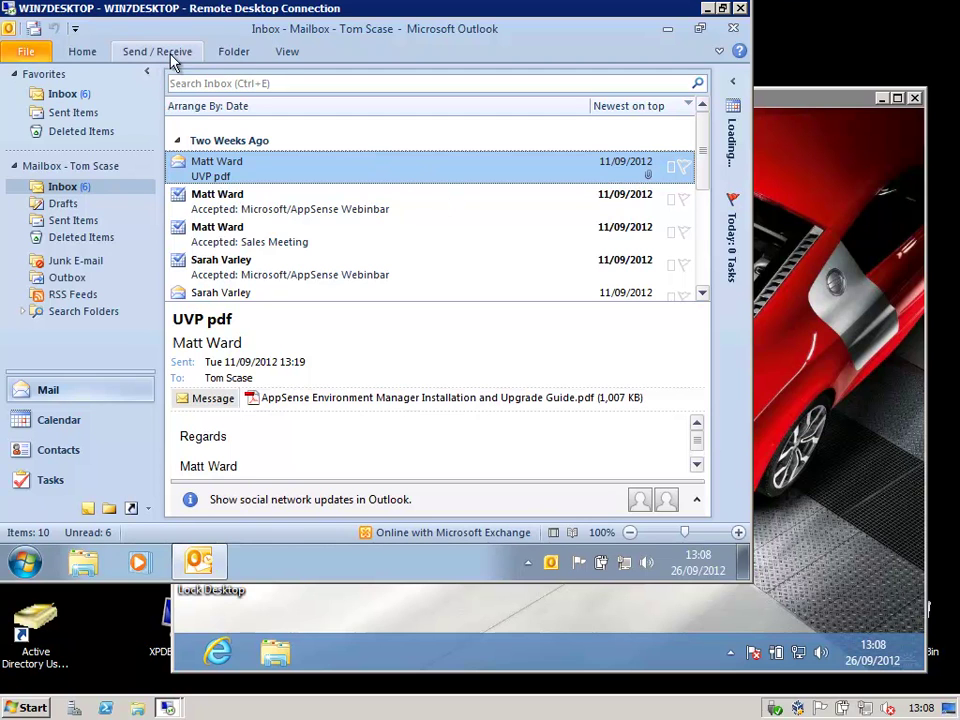
left_click(70, 419)
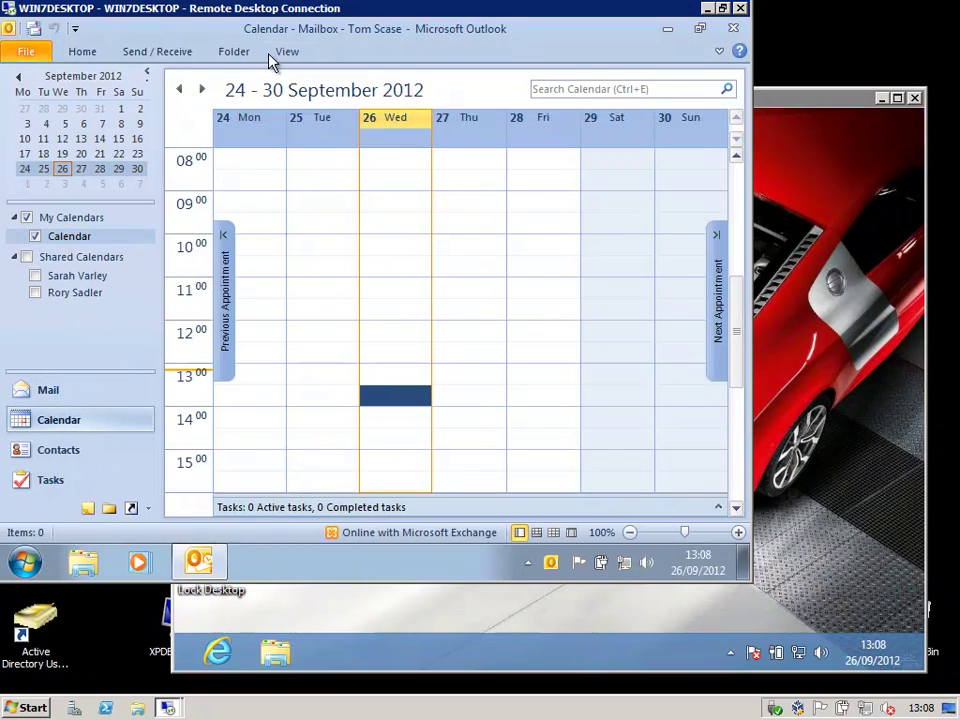
left_click(290, 54)
left_click(130, 100)
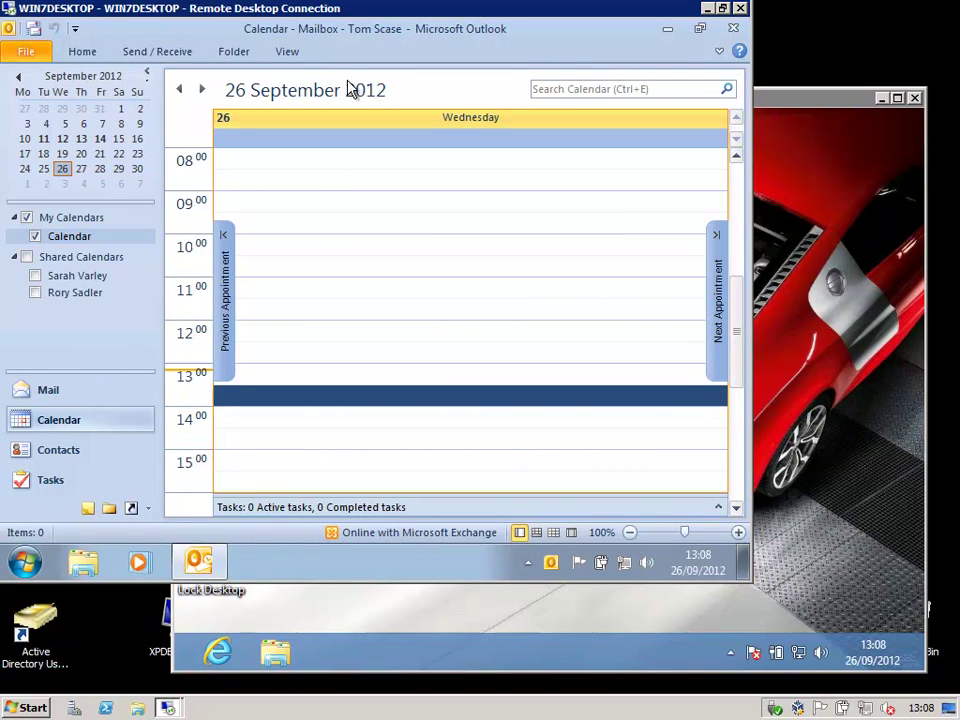
left_click(733, 28)
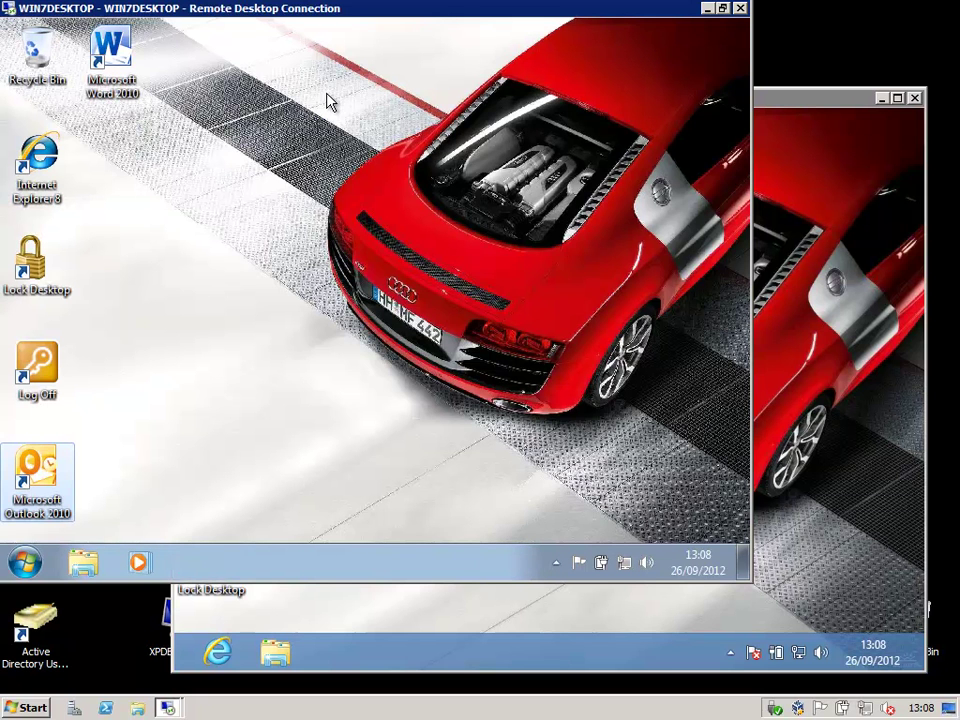
Minimize the WIN7DESKTOP and WIN8DESKTOP windows and open the remote connection to XPDESKTOP.
left_click(708, 8)
left_click(882, 98)
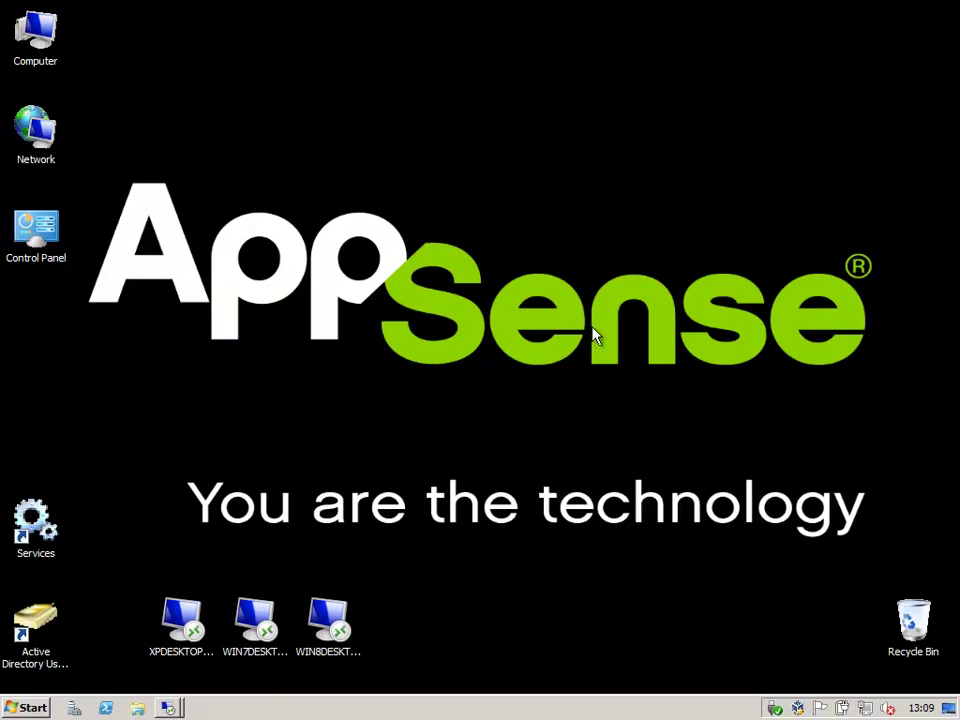
double_click(181, 622)
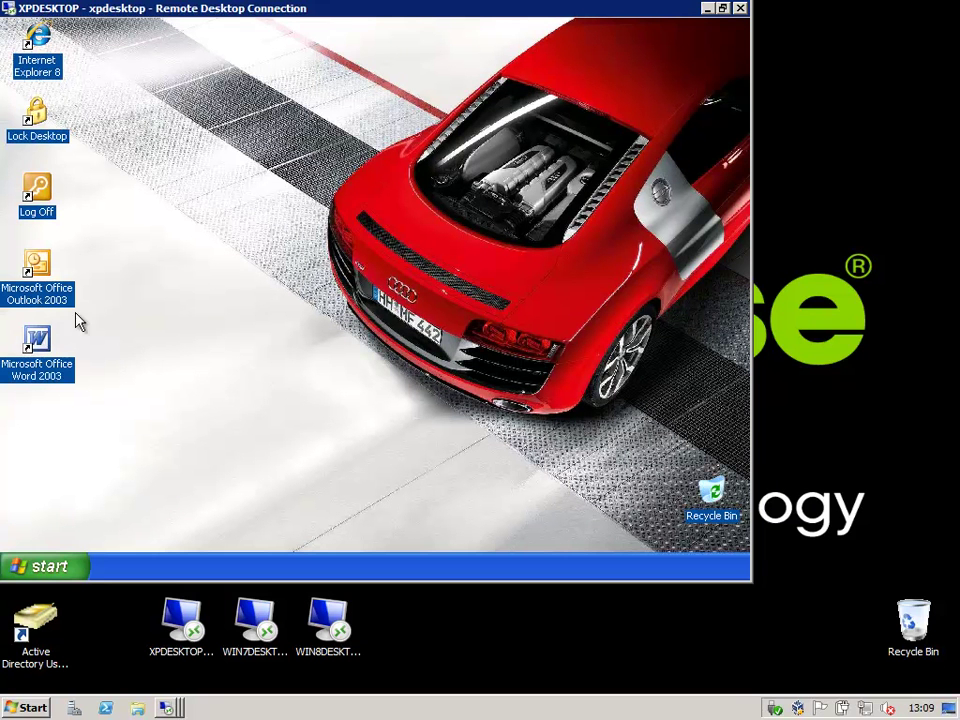
Start Outlook 2003, open the calendar and display the two colleagues' shared calendars beside it.
double_click(32, 266)
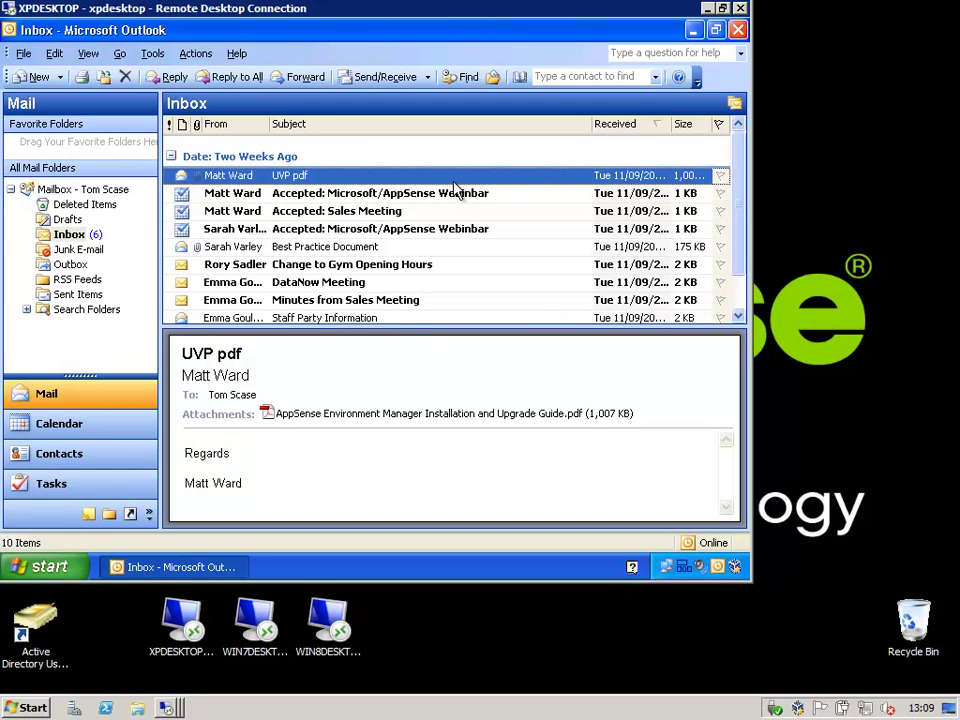
left_click(118, 431)
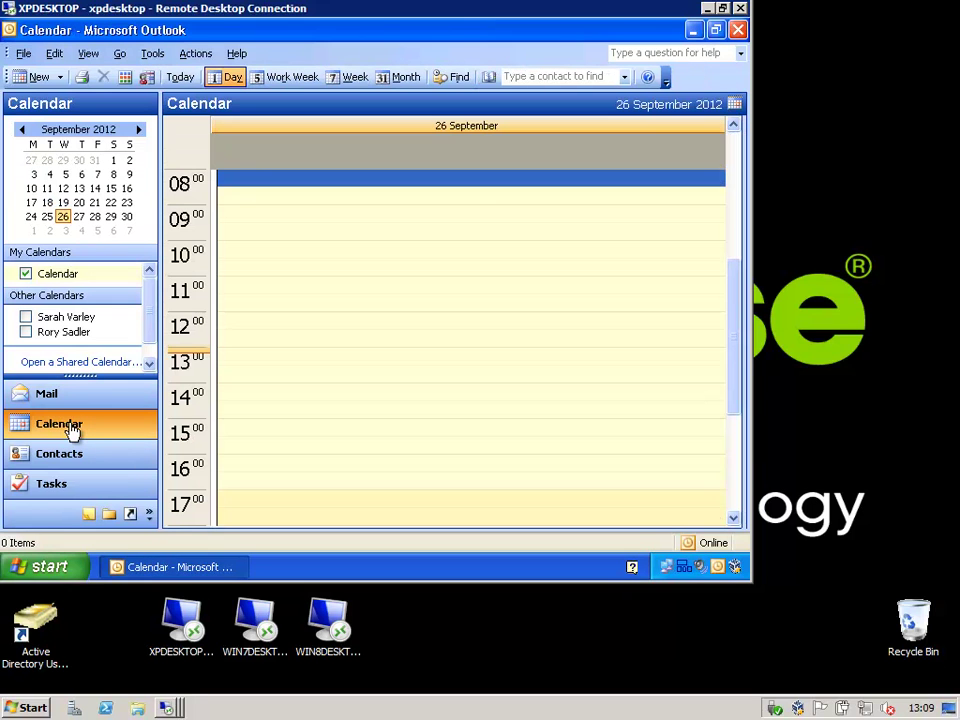
left_click(26, 316)
left_click(26, 331)
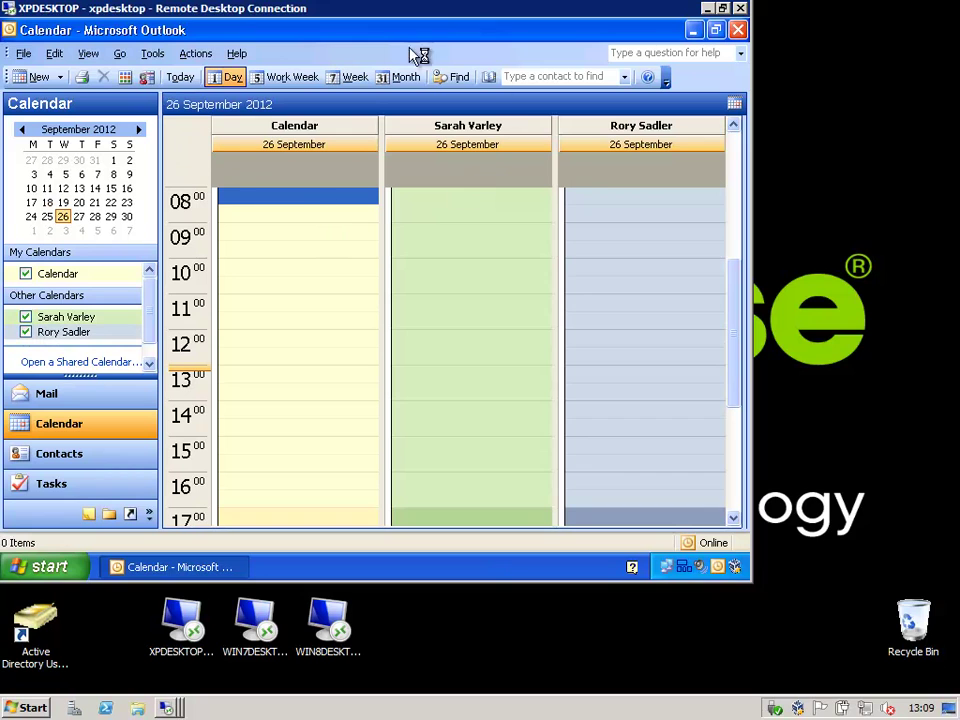